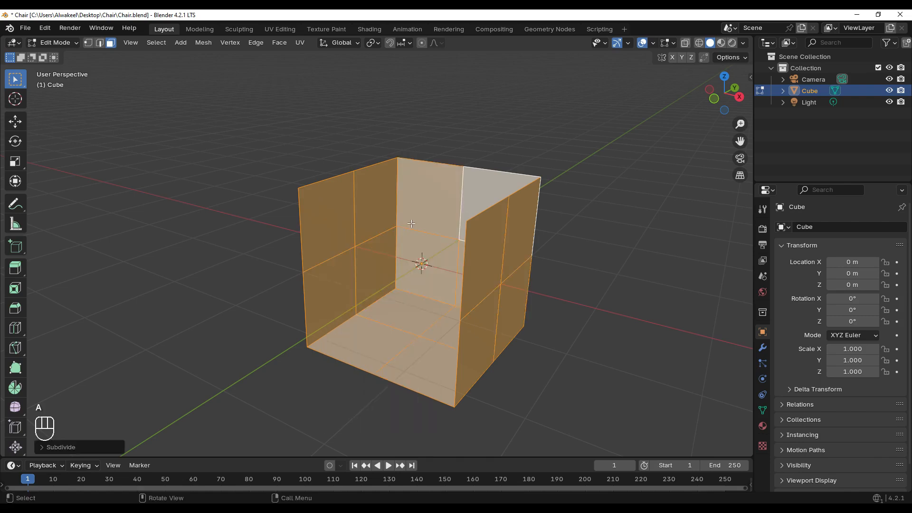
Delete the half of the open box on the negative X side and select all remaining geometry
{"action": "left_click_drag", "start_coordinate": [290, 367], "coordinate": [370, 160]}
{"action": "key", "text": "x"}
{"action": "left_click", "coordinate": [335, 185]}
{"action": "key", "text": "a"}
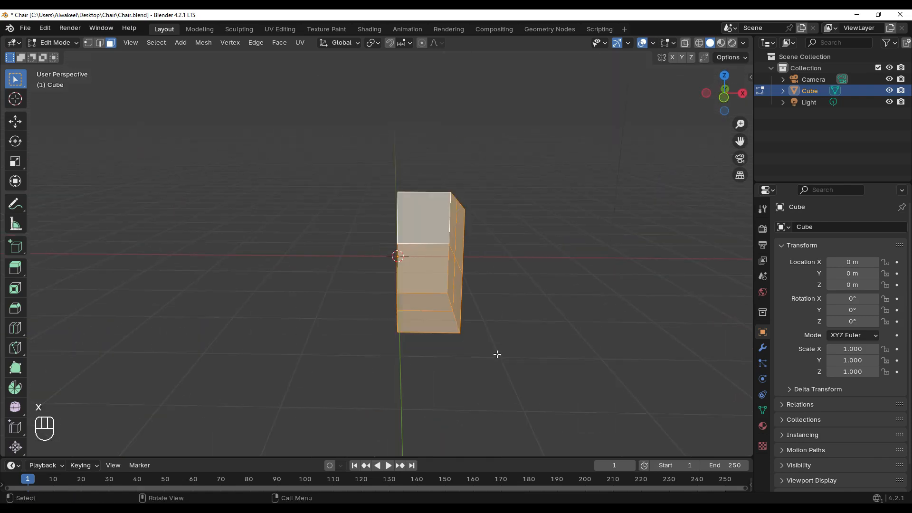
Add a Mirror modifier on the X axis to the half box
{"action": "left_click", "coordinate": [762, 349]}
{"action": "left_click", "coordinate": [822, 222]}
{"action": "mouse_move", "coordinate": [797, 263]}
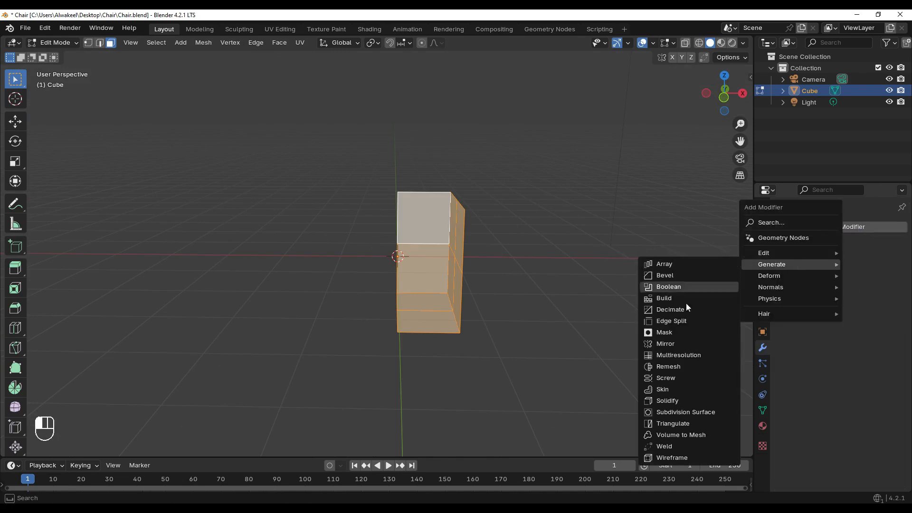
{"action": "left_click", "coordinate": [675, 332]}
Delete the two upper faces of the side wall, keeping the lower half as an armrest
{"action": "middle_click_drag", "start_coordinate": [571, 308], "coordinate": [527, 304]}
{"action": "left_click", "coordinate": [557, 275]}
{"action": "middle_click_drag", "start_coordinate": [557, 275], "coordinate": [494, 274]}
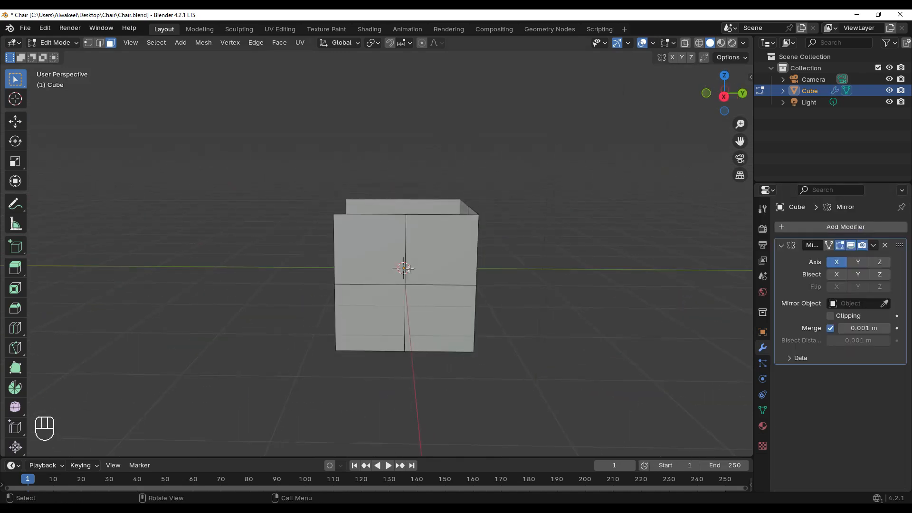
{"action": "scroll", "coordinate": [456, 266], "scroll_direction": "up", "scroll_amount": 1}
{"action": "left_click", "coordinate": [375, 259]}
{"action": "left_click", "coordinate": [431, 261], "text": "shift"}
{"action": "key", "text": "x"}
{"action": "left_click", "coordinate": [432, 264]}
Select the armrest's top edges with the backrest's horizontal middle edge and lower them along Z
{"action": "middle_click_drag", "start_coordinate": [368, 245], "coordinate": [494, 272]}
{"action": "scroll", "coordinate": [289, 177], "scroll_direction": "up", "scroll_amount": 2}
{"action": "left_click", "coordinate": [409, 196]}
{"action": "left_click", "coordinate": [514, 247], "text": "shift"}
{"action": "key", "text": "g"}
{"action": "key", "text": "z"}
{"action": "left_click", "coordinate": [512, 282]}
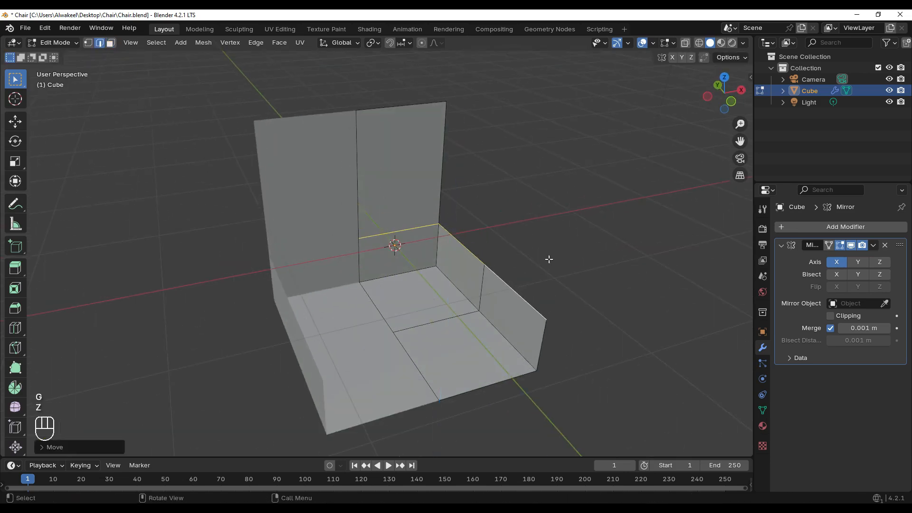
Select the bottom side edges of the seat and move them inward along X so the armrests flare outward
{"action": "middle_click_drag", "start_coordinate": [547, 259], "coordinate": [540, 245]}
{"action": "left_click", "coordinate": [539, 246]}
{"action": "left_click", "coordinate": [508, 355]}
{"action": "left_click", "coordinate": [468, 325], "text": "shift"}
{"action": "scroll", "coordinate": [459, 324], "scroll_direction": "down", "scroll_amount": 1}
{"action": "middle_click_drag", "start_coordinate": [458, 323], "coordinate": [444, 322]}
{"action": "key", "text": "g"}
{"action": "key", "text": "x"}
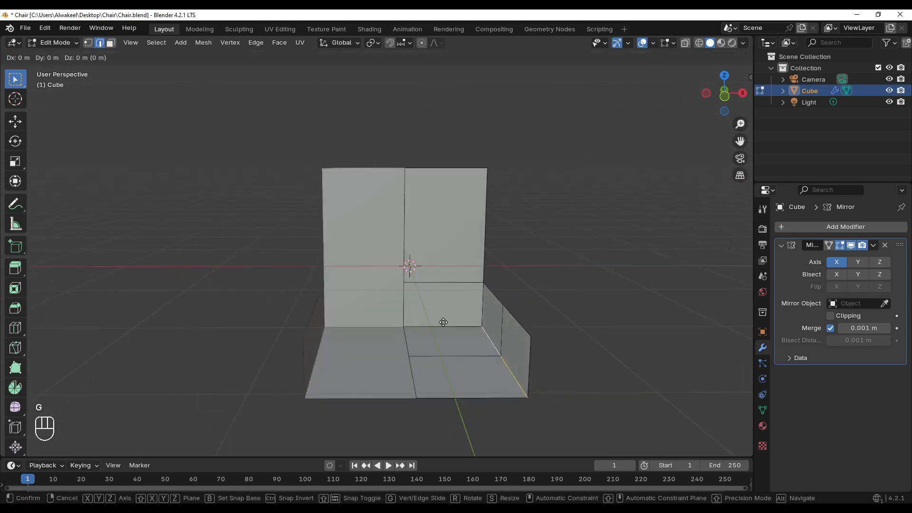
{"action": "left_click", "coordinate": [611, 279]}
{"action": "left_click", "coordinate": [611, 279]}
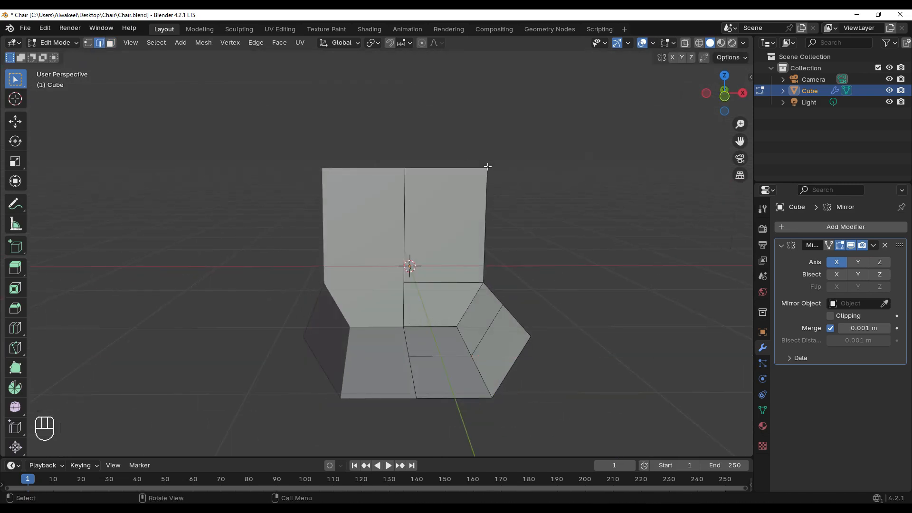
Move the backrest's top outer corner vertex inward along X and return to Object Mode
{"action": "key", "text": "g"}
{"action": "key", "text": "x"}
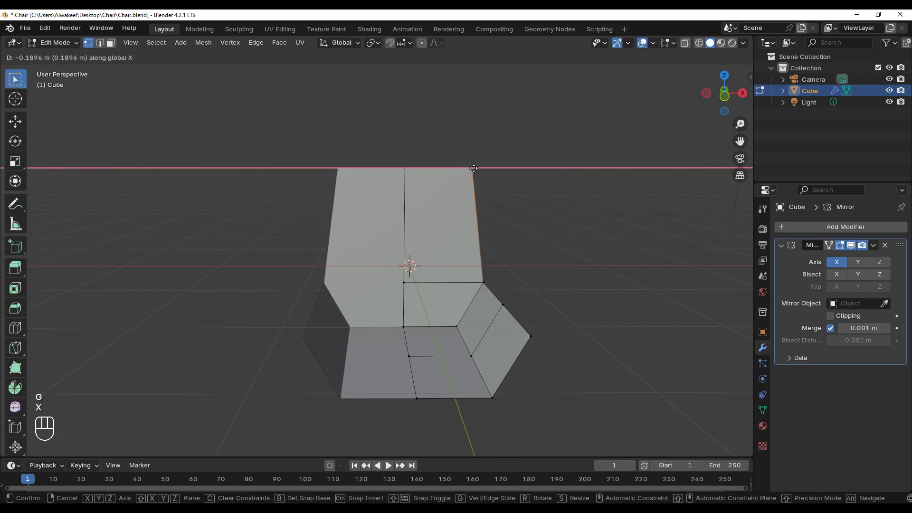
{"action": "left_click", "coordinate": [478, 205]}
{"action": "key", "text": "Tab"}
{"action": "middle_click_drag", "start_coordinate": [429, 206], "coordinate": [456, 209]}
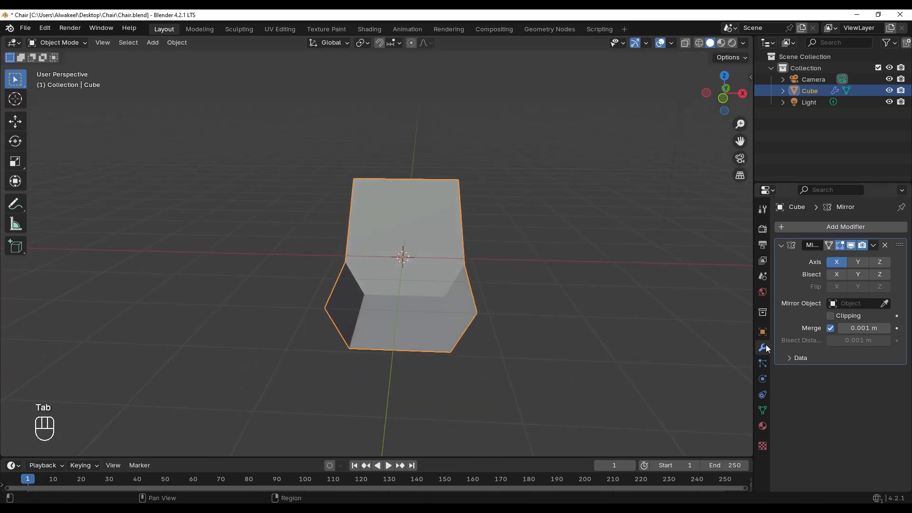
Add a Subdivision Surface modifier with viewport level 2 to the chair shell and give it smooth shading
{"action": "left_click", "coordinate": [831, 226]}
{"action": "mouse_move", "coordinate": [791, 229]}
{"action": "left_click", "coordinate": [703, 378]}
{"action": "middle_click_drag", "start_coordinate": [494, 294], "coordinate": [443, 230]}
{"action": "right_click", "coordinate": [421, 257]}
{"action": "left_click", "coordinate": [422, 241]}
{"action": "left_click", "coordinate": [506, 270]}
{"action": "left_click", "coordinate": [443, 230]}
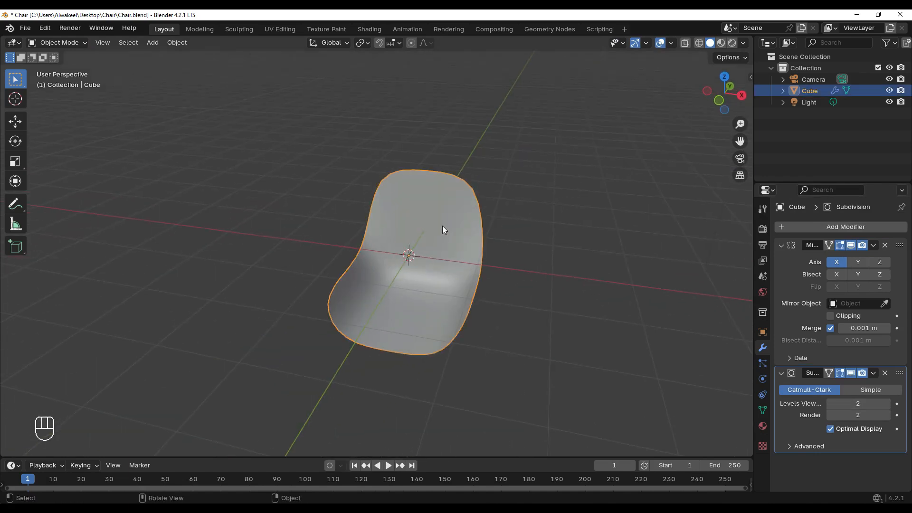
Add a Solidify modifier to the chair shell and adjust its thickness
{"action": "left_click", "coordinate": [814, 227]}
{"action": "mouse_move", "coordinate": [814, 227]}
{"action": "left_click", "coordinate": [680, 363]}
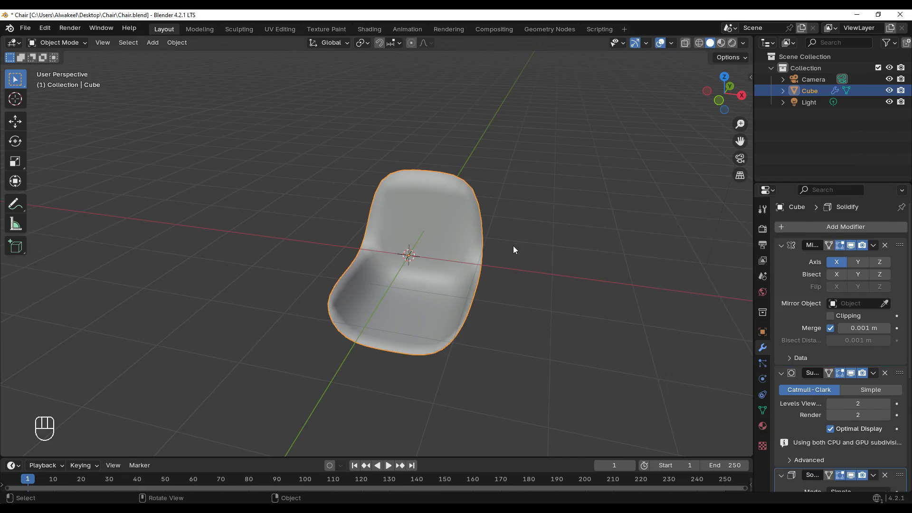
{"action": "middle_click_drag", "start_coordinate": [513, 246], "coordinate": [494, 232]}
{"action": "scroll", "coordinate": [840, 384], "scroll_direction": "down", "scroll_amount": 5}
{"action": "scroll", "coordinate": [855, 394], "scroll_direction": "down", "scroll_amount": 1}
{"action": "left_click_drag", "start_coordinate": [856, 371], "coordinate": [910, 374]}
{"action": "middle_click_drag", "start_coordinate": [505, 287], "coordinate": [471, 273]}
Apply the Mirror, Subdivision and Solidify modifiers to the chair shell
{"action": "scroll", "coordinate": [836, 271], "scroll_direction": "up", "scroll_amount": 7}
{"action": "left_click", "coordinate": [874, 245]}
{"action": "left_click", "coordinate": [851, 258]}
{"action": "left_click", "coordinate": [873, 245]}
{"action": "left_click", "coordinate": [867, 258]}
{"action": "left_click", "coordinate": [873, 245]}
{"action": "left_click", "coordinate": [865, 258]}
Select six vertices in two rows of three on the inner backrest and vertex-bevel them by about 0.06 m
{"action": "left_click", "coordinate": [589, 264]}
{"action": "left_click", "coordinate": [409, 221]}
{"action": "key", "text": "Tab"}
{"action": "scroll", "coordinate": [409, 221], "scroll_direction": "up", "scroll_amount": 3}
{"action": "mouse_move", "coordinate": [409, 221]}
{"action": "middle_mouse_down"}
{"action": "mouse_move", "coordinate": [444, 223]}
{"action": "mouse_move", "coordinate": [421, 223]}
{"action": "middle_mouse_up"}
{"action": "scroll", "coordinate": [420, 223], "scroll_direction": "up", "scroll_amount": 2}
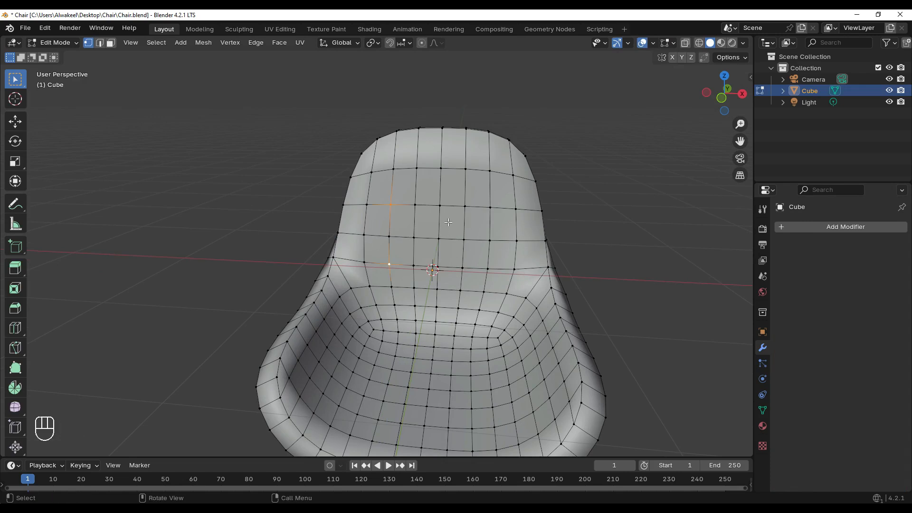
{"action": "middle_click_drag", "start_coordinate": [448, 222], "coordinate": [437, 182], "text": "shift"}
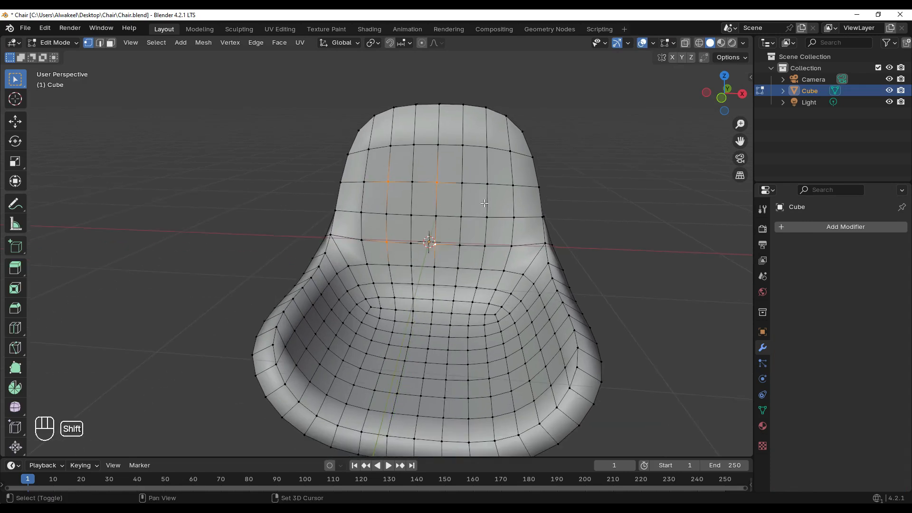
{"action": "left_click", "coordinate": [485, 243], "text": "shift"}
{"action": "middle_click_drag", "start_coordinate": [485, 243], "coordinate": [412, 223]}
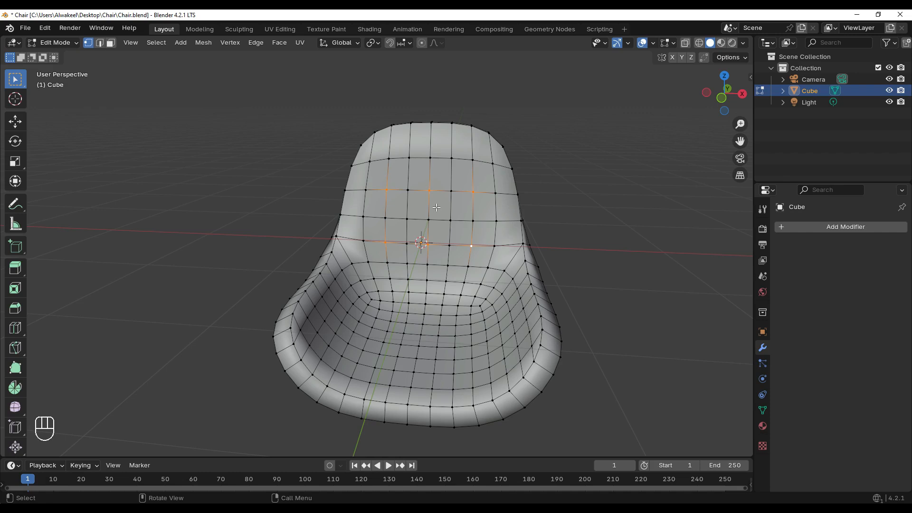
{"action": "key", "text": "ctrl+shift+b"}
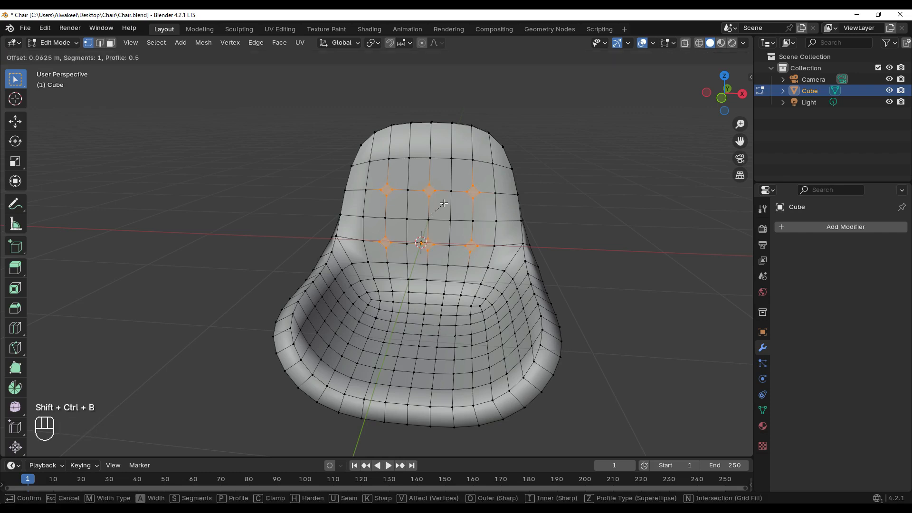
{"action": "left_click", "coordinate": [444, 203]}
Select the seam edges across the backrest and seat, bevel them by about 0.017 m, and return to Object Mode
{"action": "left_click", "coordinate": [100, 43]}
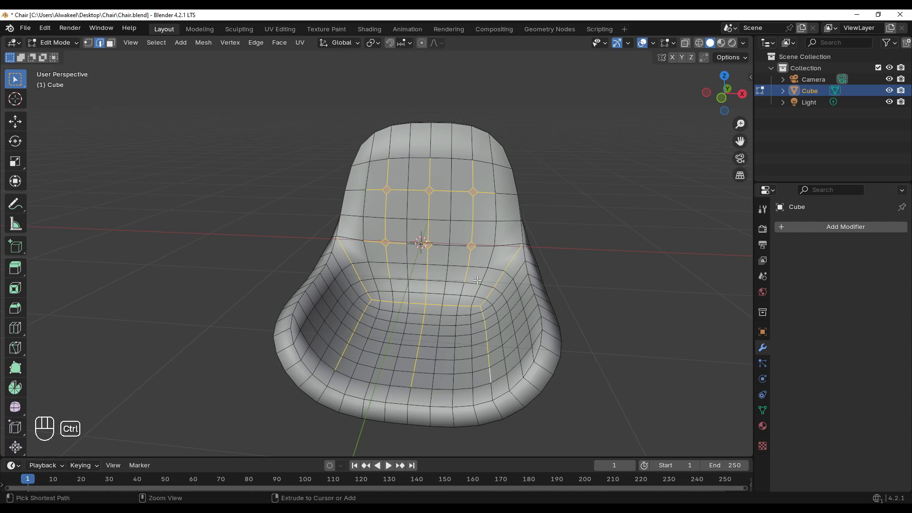
{"action": "key", "text": "ctrl+b"}
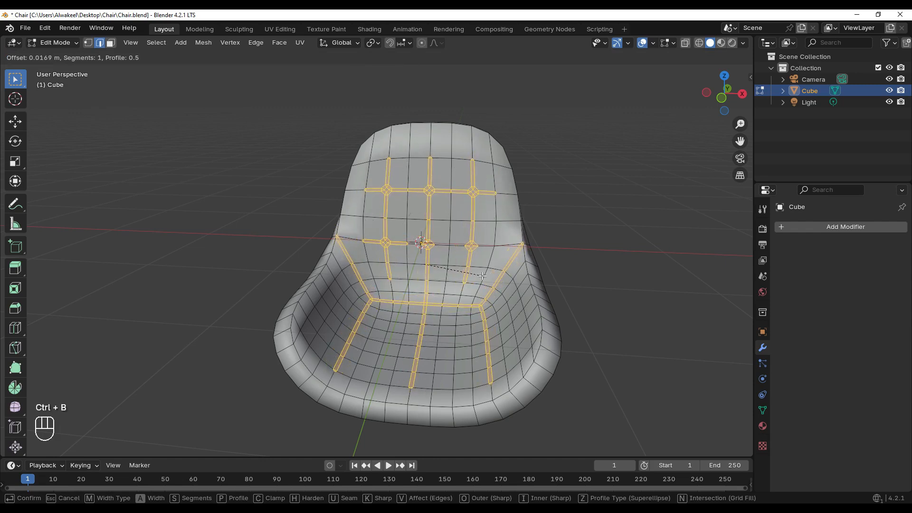
{"action": "left_click", "coordinate": [482, 276]}
{"action": "key", "text": "Tab"}
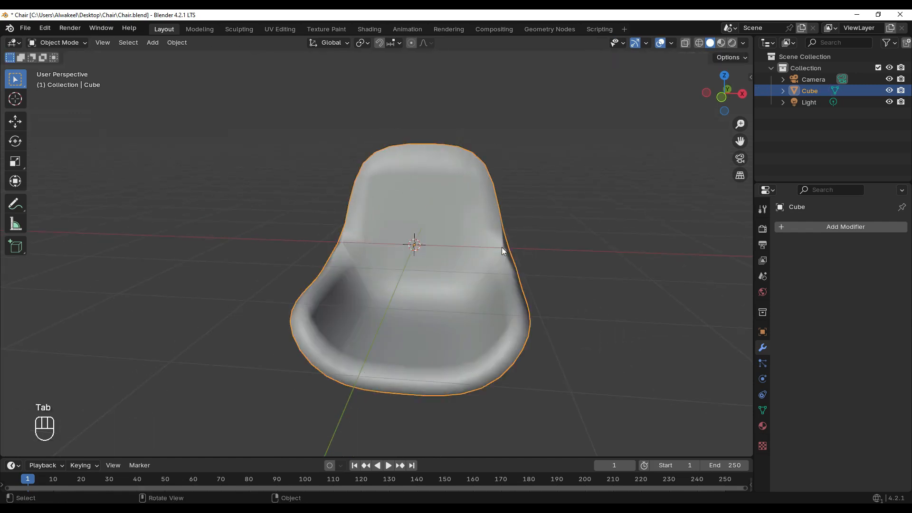
Add another Subdivision Surface modifier to the chair shell and apply it
{"action": "left_click", "coordinate": [799, 228]}
{"action": "mouse_move", "coordinate": [754, 226]}
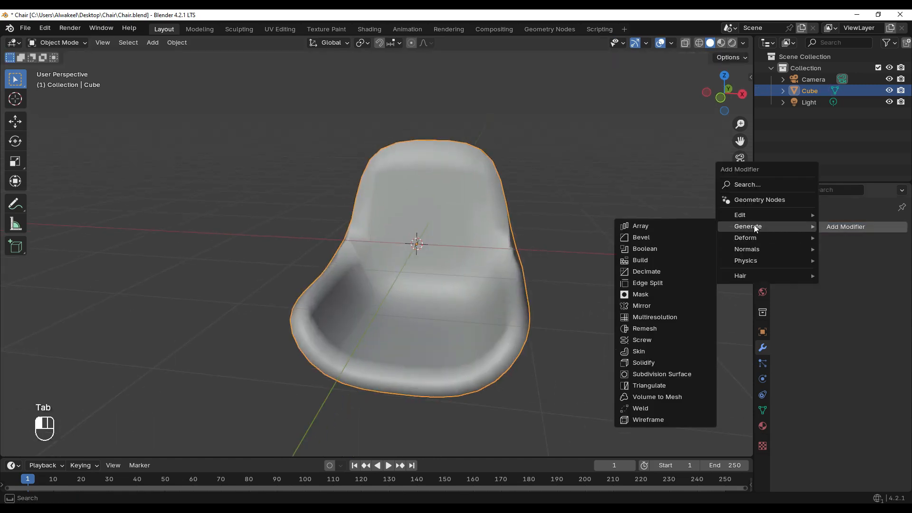
{"action": "left_click", "coordinate": [652, 374]}
{"action": "left_click", "coordinate": [873, 245]}
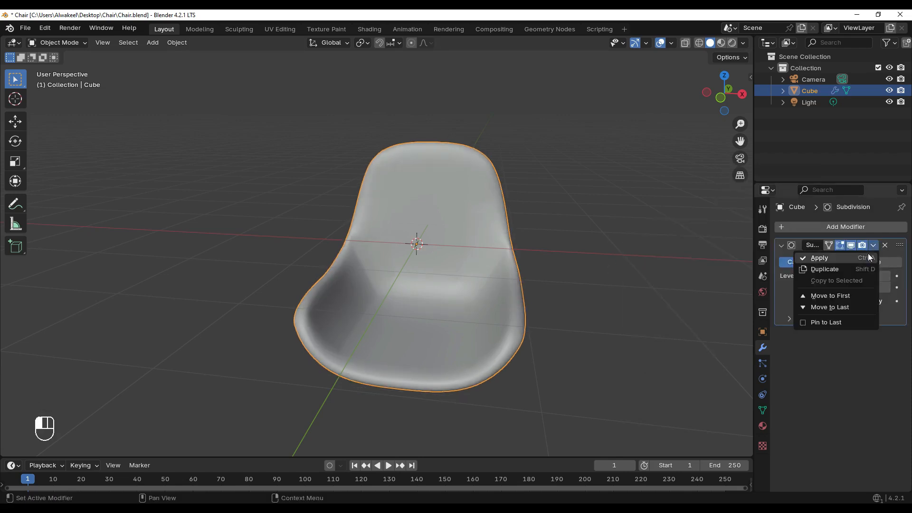
{"action": "left_click", "coordinate": [868, 256]}
Switch to Sculpt Mode and create a face set from the seam faces selected in Edit Mode
{"action": "key", "text": "Tab"}
{"action": "left_click", "coordinate": [54, 42]}
{"action": "left_click", "coordinate": [53, 79]}
{"action": "left_click", "coordinate": [186, 42]}
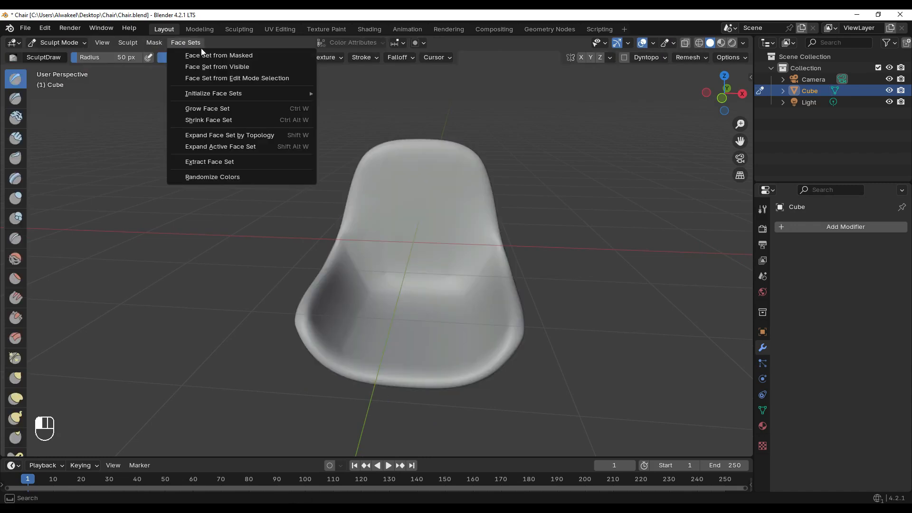
{"action": "left_click", "coordinate": [239, 79]}
Grow the main cushion face set once with the Edit Face Set tool to narrow the seams
{"action": "scroll", "coordinate": [9, 247], "scroll_direction": "down", "scroll_amount": 10}
{"action": "scroll", "coordinate": [9, 247], "scroll_direction": "down", "scroll_amount": 3}
{"action": "left_click", "coordinate": [16, 327]}
{"action": "left_click", "coordinate": [391, 335]}
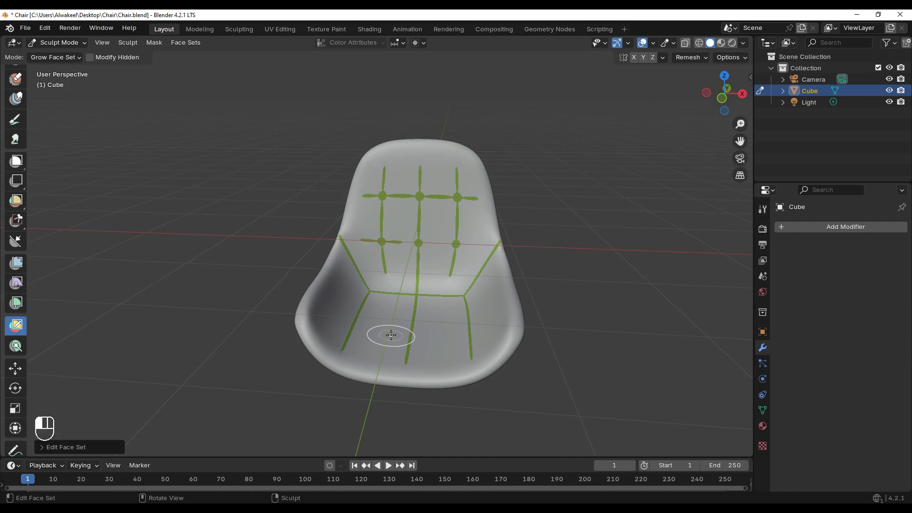
Inflate the cushion between the seams using the Cloth Filter set to Inflate at strength 1.000
{"action": "left_click", "coordinate": [15, 283]}
{"action": "scroll", "coordinate": [437, 218], "scroll_direction": "up", "scroll_amount": 3}
{"action": "left_click", "coordinate": [69, 58]}
{"action": "left_click", "coordinate": [57, 82]}
{"action": "left_click_drag", "start_coordinate": [426, 186], "coordinate": [414, 210]}
{"action": "mouse_move", "coordinate": [413, 210]}
{"action": "middle_mouse_down"}
{"action": "mouse_move", "coordinate": [445, 213]}
{"action": "mouse_move", "coordinate": [378, 198]}
{"action": "mouse_move", "coordinate": [480, 219]}
{"action": "mouse_move", "coordinate": [454, 234]}
{"action": "middle_mouse_up"}
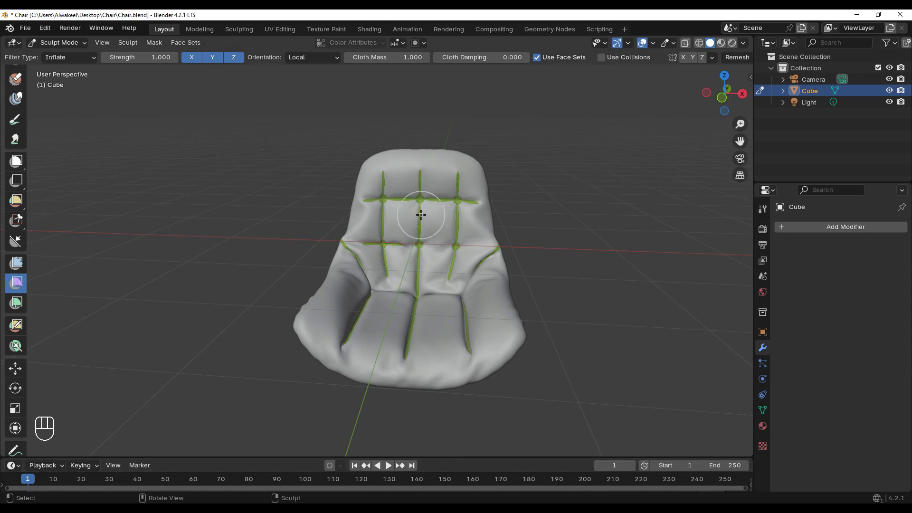
{"action": "mouse_move", "coordinate": [420, 201]}
{"action": "middle_mouse_down"}
{"action": "mouse_move", "coordinate": [336, 187]}
{"action": "mouse_move", "coordinate": [482, 262]}
{"action": "mouse_move", "coordinate": [481, 248]}
{"action": "mouse_move", "coordinate": [429, 234]}
{"action": "mouse_move", "coordinate": [489, 242]}
{"action": "mouse_move", "coordinate": [418, 234]}
{"action": "mouse_move", "coordinate": [427, 231]}
{"action": "middle_mouse_up"}
Grow the cushion face set over the seams, leaving only the six tuft points, and inflate it again with the Cloth Filter
{"action": "scroll", "coordinate": [14, 354], "scroll_direction": "down", "scroll_amount": 1}
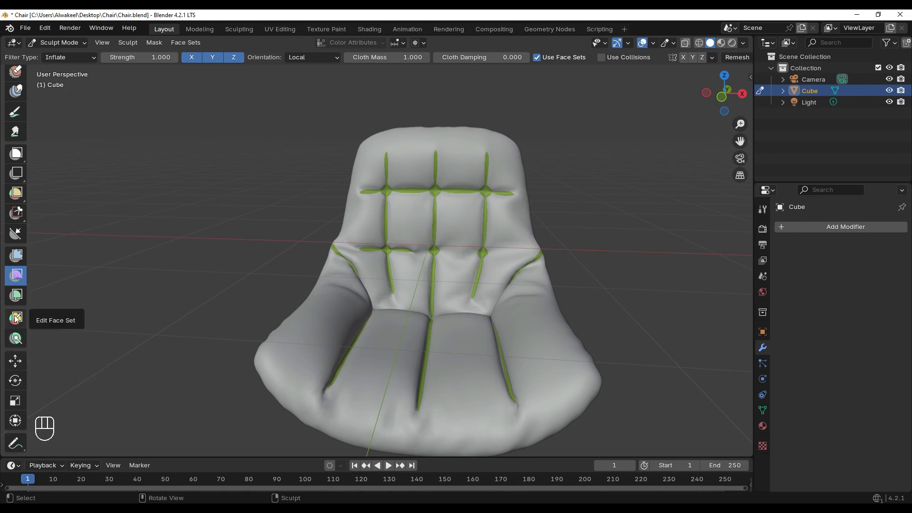
{"action": "left_click", "coordinate": [15, 317]}
{"action": "left_click", "coordinate": [16, 276]}
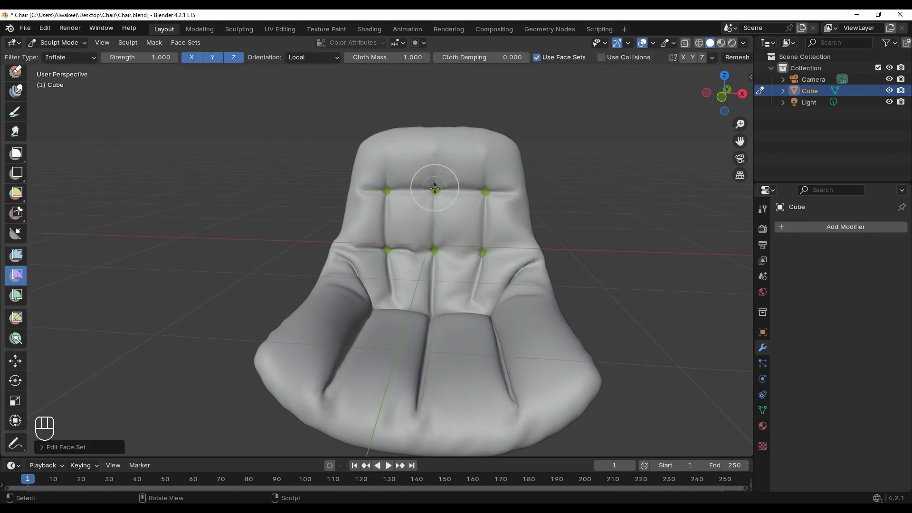
{"action": "left_click_drag", "start_coordinate": [505, 208], "coordinate": [449, 220]}
{"action": "mouse_move", "coordinate": [506, 225]}
{"action": "middle_mouse_down"}
{"action": "mouse_move", "coordinate": [401, 214]}
{"action": "mouse_move", "coordinate": [351, 232]}
{"action": "mouse_move", "coordinate": [447, 254]}
{"action": "middle_mouse_up"}
{"action": "scroll", "coordinate": [397, 216], "scroll_direction": "down", "scroll_amount": 3}
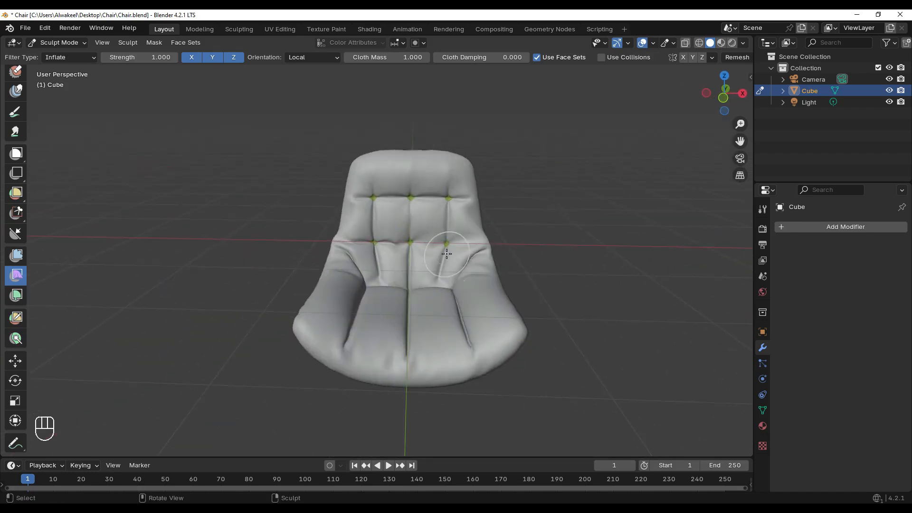
{"action": "scroll", "coordinate": [442, 238], "scroll_direction": "up", "scroll_amount": 4}
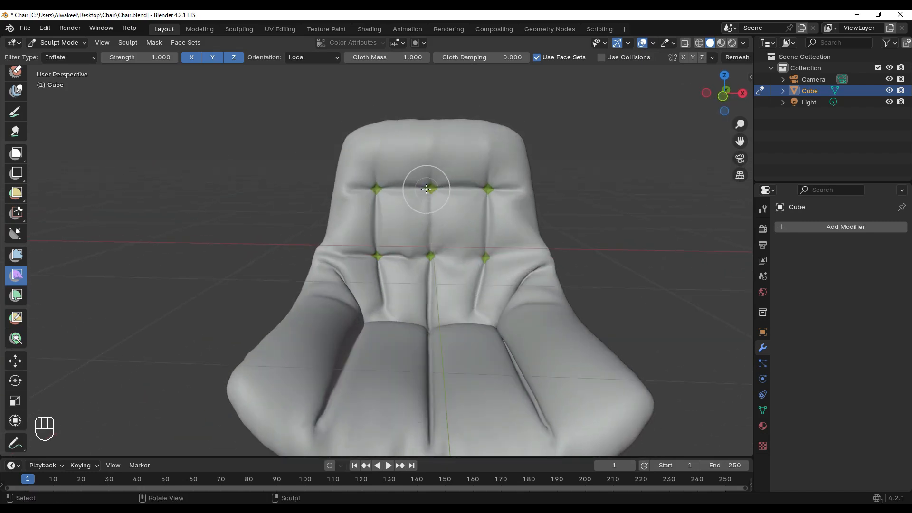
{"action": "scroll", "coordinate": [423, 189], "scroll_direction": "down", "scroll_amount": 2}
{"action": "mouse_move", "coordinate": [271, 254]}
{"action": "middle_mouse_down"}
{"action": "mouse_move", "coordinate": [176, 255]}
{"action": "mouse_move", "coordinate": [269, 262]}
{"action": "middle_mouse_up"}
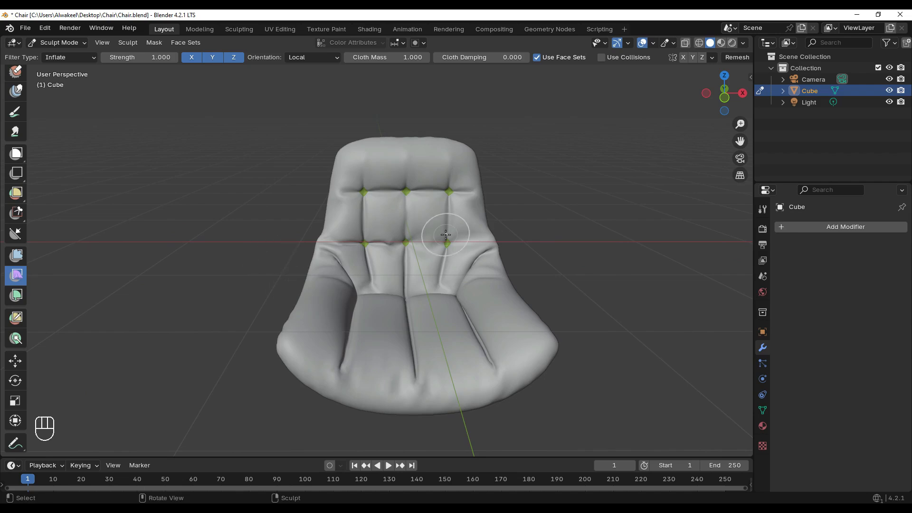
{"action": "middle_click_drag", "start_coordinate": [446, 234], "coordinate": [363, 209]}
Leave sculpting and switch the chair to Object Mode
{"action": "key", "text": "Tab"}
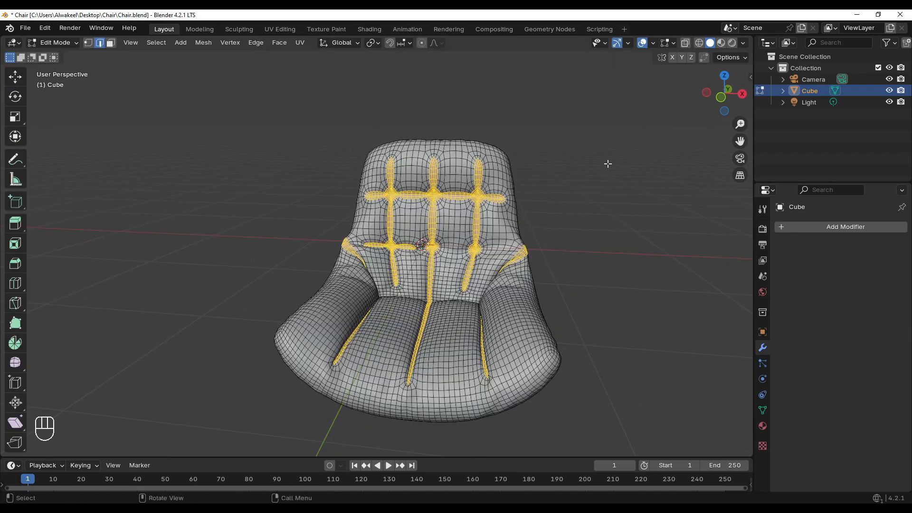
{"action": "key", "text": "Tab"}
{"action": "left_click", "coordinate": [43, 44]}
{"action": "left_click", "coordinate": [44, 55]}
{"action": "mouse_move", "coordinate": [511, 212]}
{"action": "middle_mouse_down"}
{"action": "mouse_move", "coordinate": [450, 202]}
{"action": "mouse_move", "coordinate": [397, 242]}
{"action": "mouse_move", "coordinate": [517, 264]}
{"action": "mouse_move", "coordinate": [385, 249]}
{"action": "mouse_move", "coordinate": [422, 285]}
{"action": "mouse_move", "coordinate": [464, 301]}
{"action": "mouse_move", "coordinate": [583, 280]}
{"action": "mouse_move", "coordinate": [412, 286]}
{"action": "mouse_move", "coordinate": [472, 272]}
{"action": "mouse_move", "coordinate": [448, 272]}
{"action": "middle_mouse_up"}
Raise the chair seat along Z in front view, well above the grid origin, to make room for a base
{"action": "key", "text": "KP_1"}
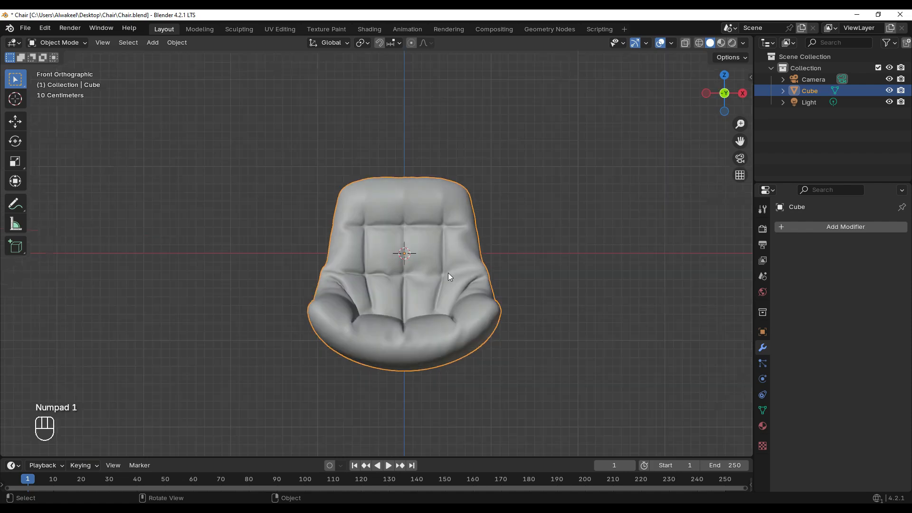
{"action": "key", "text": "g"}
{"action": "key", "text": "z"}
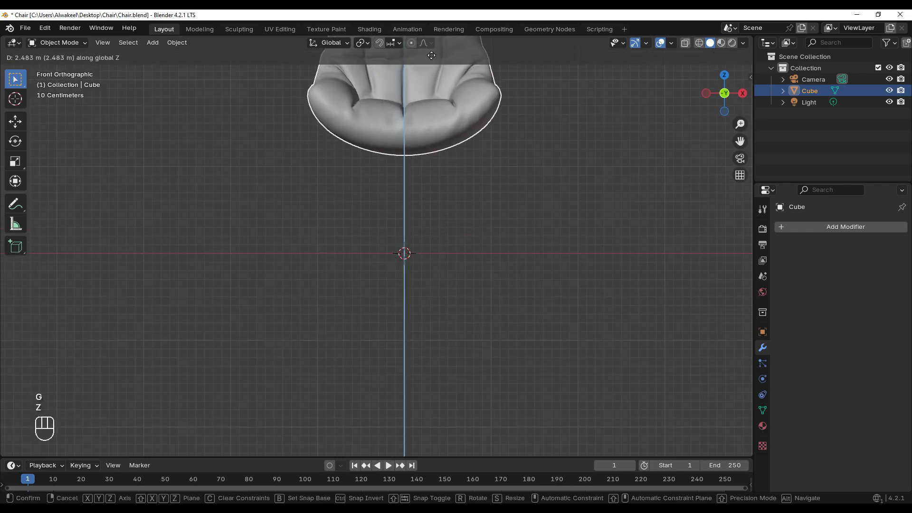
{"action": "left_click", "coordinate": [443, 189]}
{"action": "scroll", "coordinate": [443, 175], "scroll_direction": "down", "scroll_amount": 1}
{"action": "middle_click_drag", "start_coordinate": [444, 159], "coordinate": [446, 180], "text": "shift"}
{"action": "key", "text": "g"}
{"action": "key", "text": "z"}
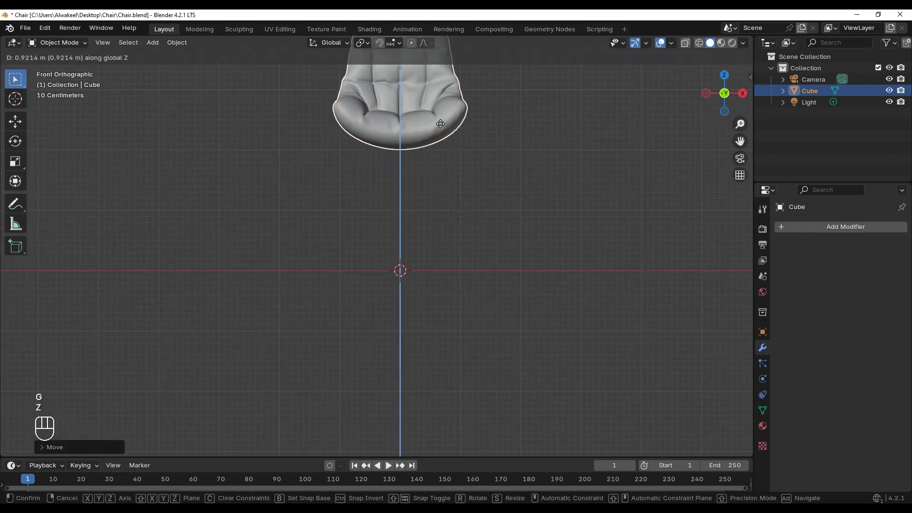
{"action": "left_click", "coordinate": [437, 119]}
Deselect the seat, add a cylinder at the origin in top view, and scale it down to leg-post size
{"action": "scroll", "coordinate": [413, 148], "scroll_direction": "up", "scroll_amount": 1}
{"action": "left_click", "coordinate": [406, 157]}
{"action": "key", "text": "KP_7"}
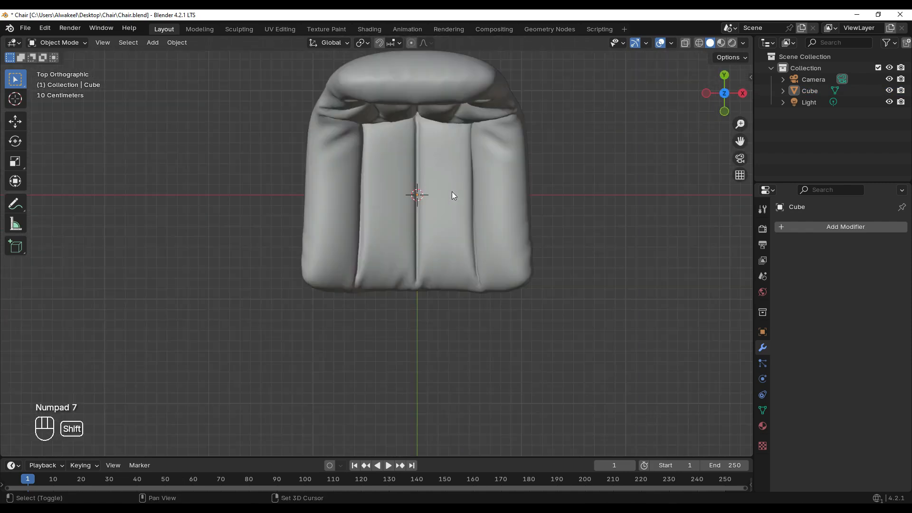
{"action": "key", "text": "shift+a"}
{"action": "mouse_move", "coordinate": [419, 206]}
{"action": "left_click", "coordinate": [496, 262]}
{"action": "scroll", "coordinate": [427, 225], "scroll_direction": "down", "scroll_amount": 1}
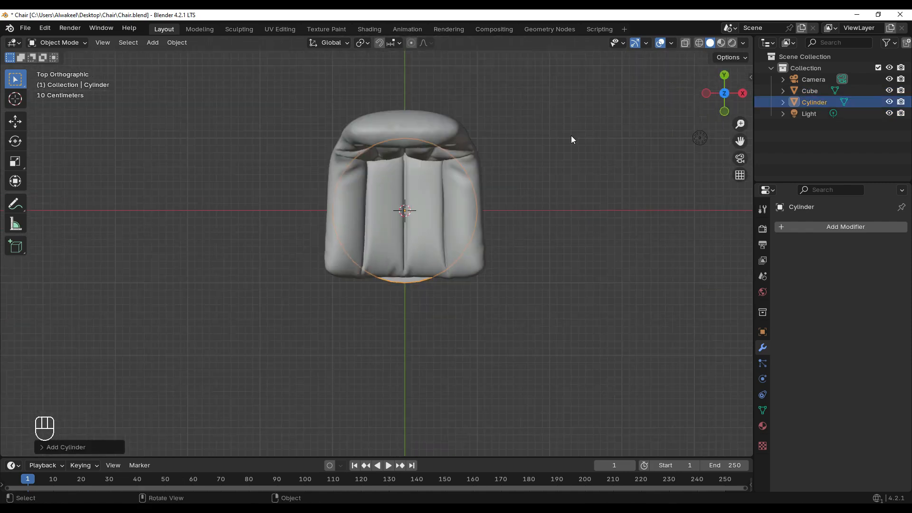
{"action": "key", "text": "s"}
{"action": "left_click", "coordinate": [430, 190]}
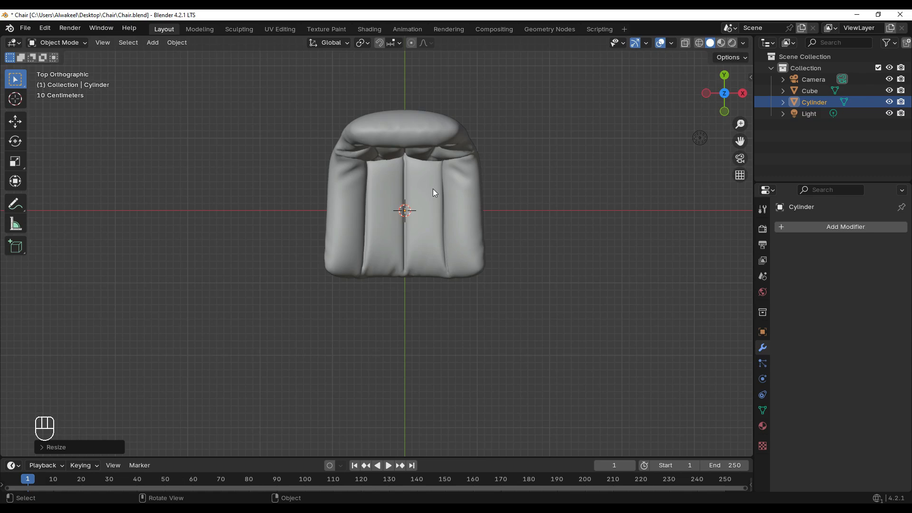
Move the cylinder up along Z to just beneath the seat in front view and rescale it
{"action": "key", "text": "KP_1"}
{"action": "key", "text": "g"}
{"action": "key", "text": "z"}
{"action": "left_click", "coordinate": [432, 48]}
{"action": "key", "text": "s"}
{"action": "left_click", "coordinate": [478, 96]}
{"action": "scroll", "coordinate": [432, 269], "scroll_direction": "up", "scroll_amount": 5}
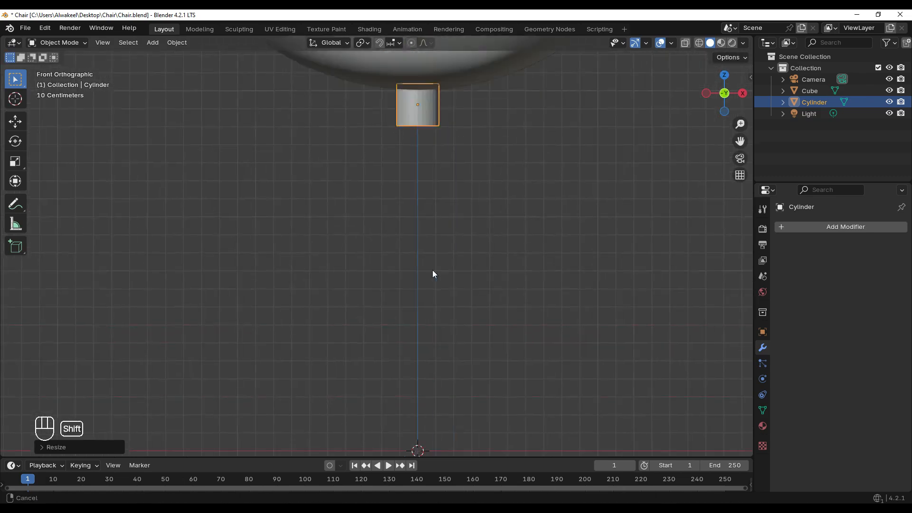
Shift the cylinder along Z so its top sits against the underside of the seat
{"action": "key", "text": "g"}
{"action": "key", "text": "z"}
{"action": "left_click", "coordinate": [421, 174]}
Enter Edit Mode on the cylinder, select its bottom face and inset it slightly
{"action": "key", "text": "Tab"}
{"action": "middle_click_drag", "start_coordinate": [420, 175], "coordinate": [430, 204]}
{"action": "left_click", "coordinate": [400, 200]}
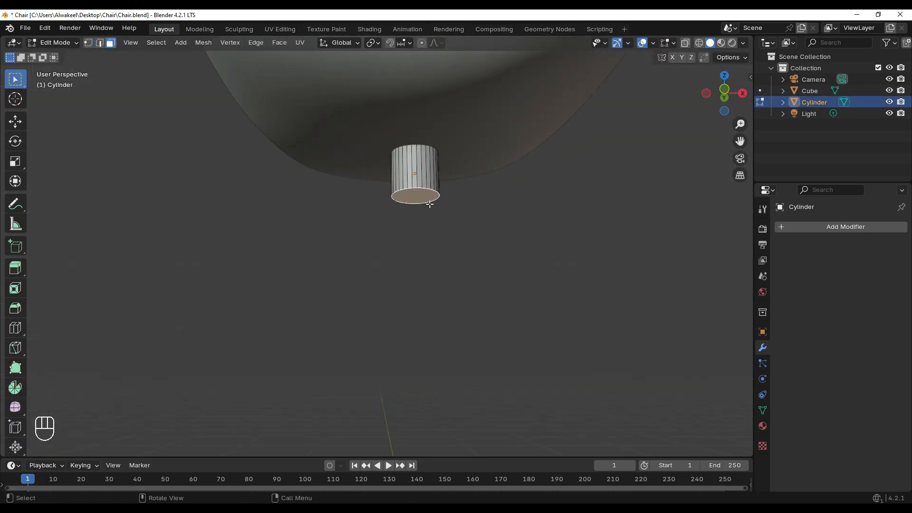
{"action": "key", "text": "i"}
{"action": "left_click", "coordinate": [450, 208]}
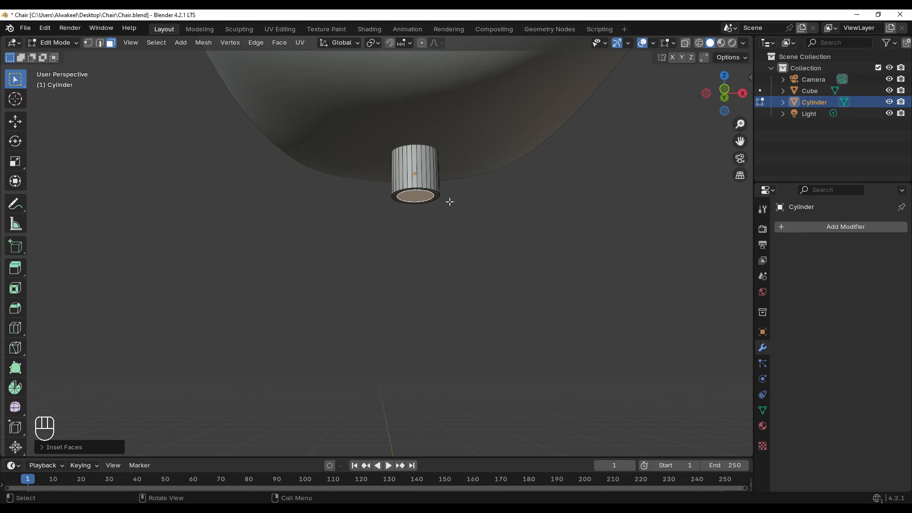
Extrude the inset face downward in front view to form a narrower post section
{"action": "key", "text": "KP_1"}
{"action": "scroll", "coordinate": [452, 206], "scroll_direction": "up", "scroll_amount": 2}
{"action": "key", "text": "e"}
{"action": "left_click", "coordinate": [443, 252]}
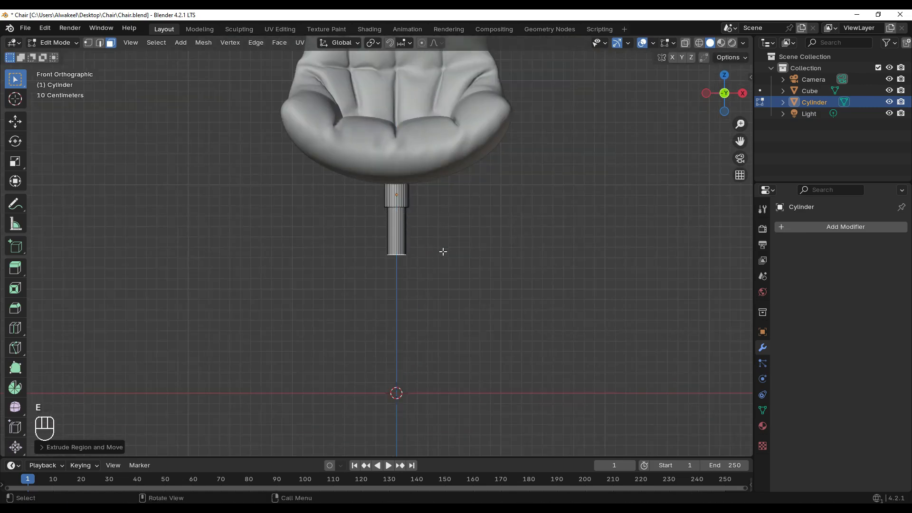
Widen the post's end beyond the upper collar and extrude it downward into a longer, thicker section
{"action": "key", "text": "s"}
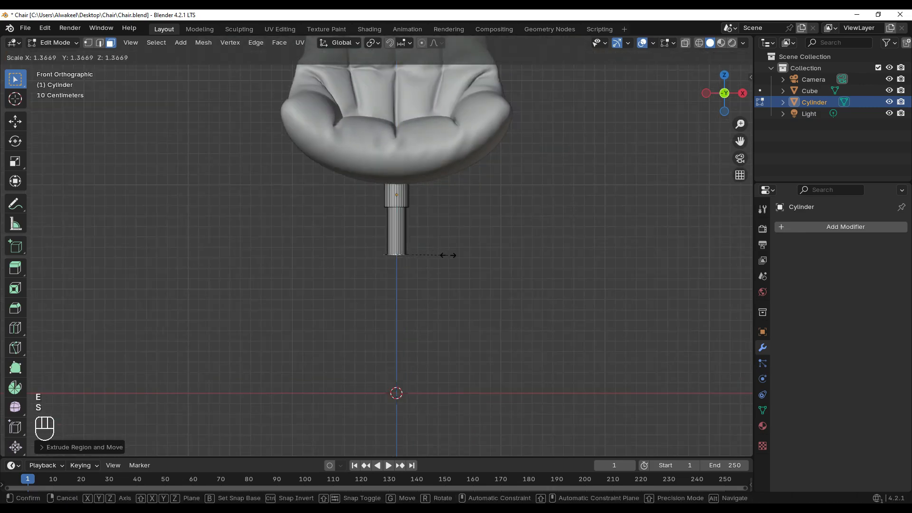
{"action": "left_click", "coordinate": [445, 256]}
{"action": "key", "text": "e"}
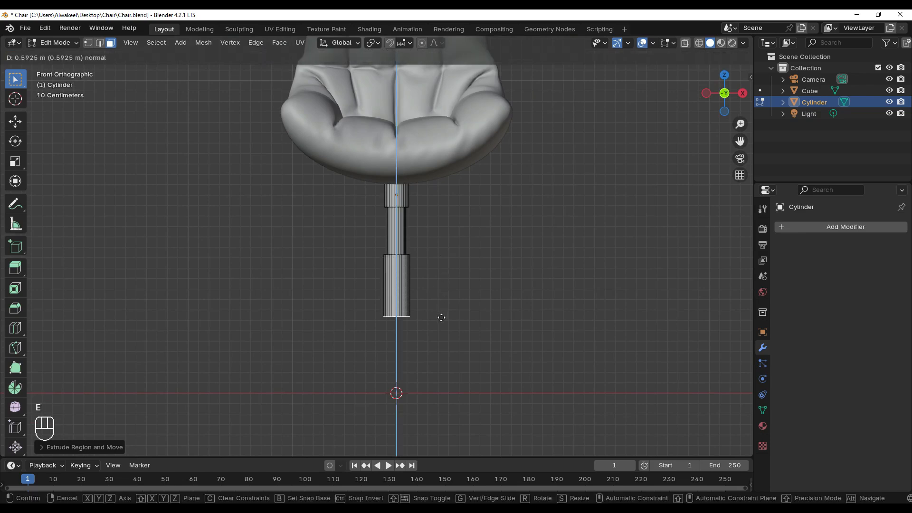
{"action": "left_click", "coordinate": [441, 329]}
Extrude and widen the post's end into a flared collar, and extrude a wide hub ending just above the grid origin
{"action": "key", "text": "e"}
{"action": "left_click", "coordinate": [442, 344]}
{"action": "key", "text": "s"}
{"action": "left_click", "coordinate": [486, 343]}
{"action": "key", "text": "e"}
{"action": "left_click", "coordinate": [483, 368]}
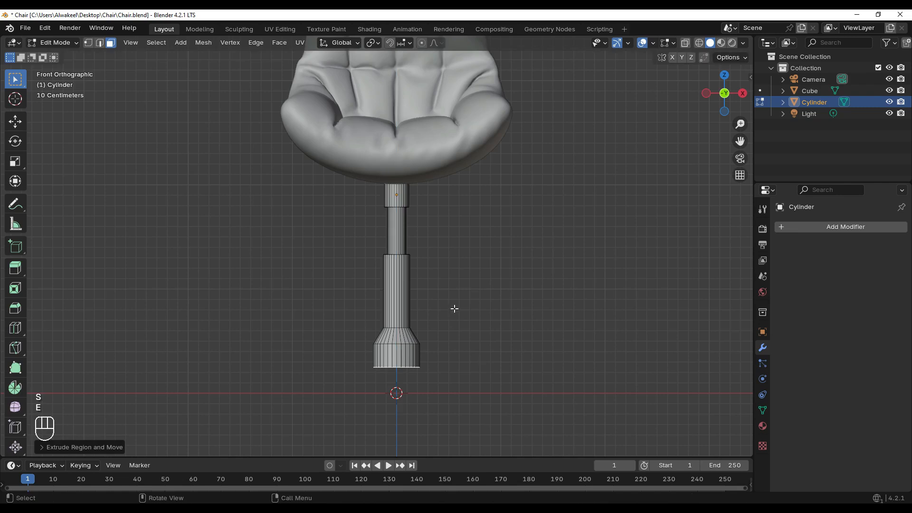
Return to Object Mode and apply Shade Auto Smooth to the post
{"action": "middle_click_drag", "start_coordinate": [442, 297], "coordinate": [401, 292]}
{"action": "key", "text": "Tab"}
{"action": "right_click", "coordinate": [392, 290]}
{"action": "left_click", "coordinate": [392, 299]}
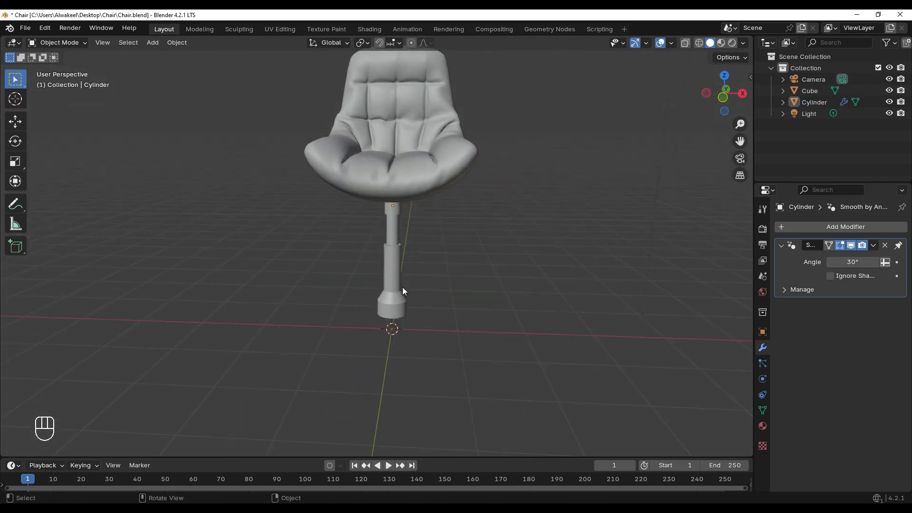
Add a cube at the origin in front view and scale it down to less than the hub's height
{"action": "key", "text": "KP_1"}
{"action": "scroll", "coordinate": [402, 291], "scroll_direction": "up", "scroll_amount": 1}
{"action": "key", "text": "shift+a"}
{"action": "mouse_move", "coordinate": [375, 281]}
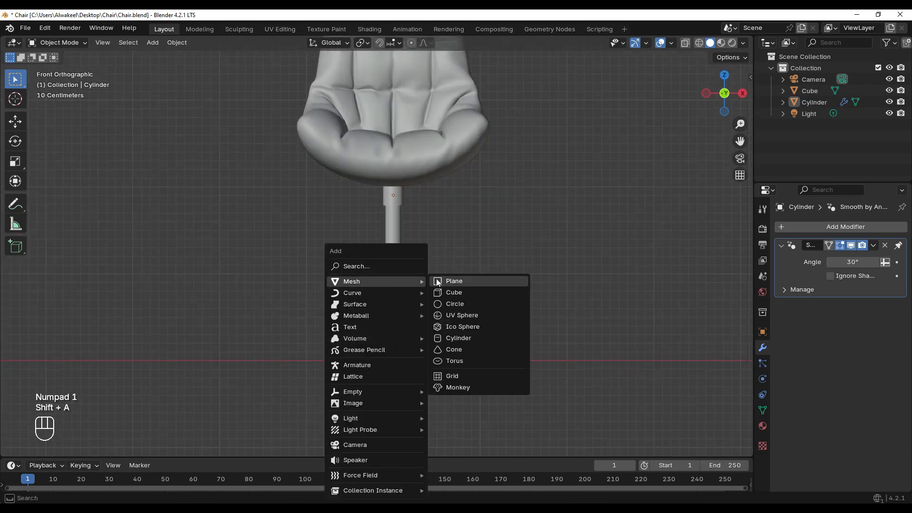
{"action": "left_click", "coordinate": [460, 292]}
{"action": "key", "text": "s"}
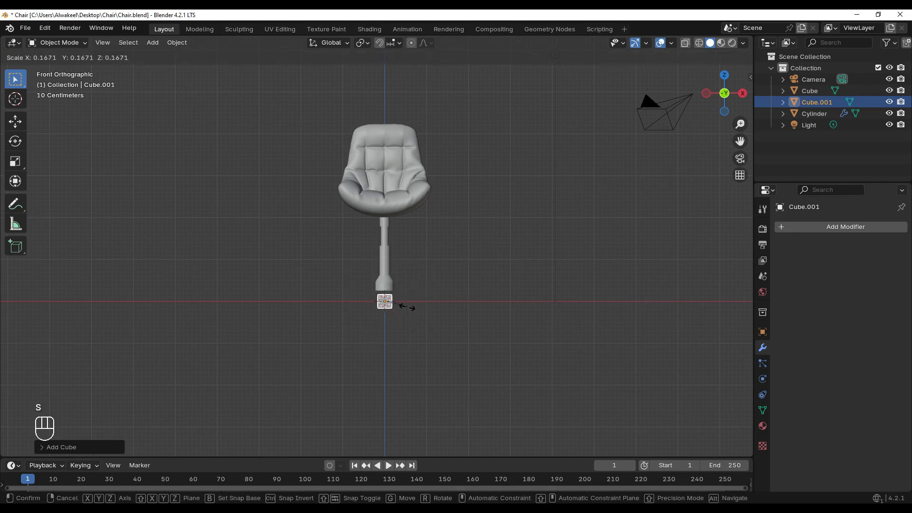
{"action": "left_click", "coordinate": [403, 305]}
{"action": "scroll", "coordinate": [442, 387], "scroll_direction": "up", "scroll_amount": 5}
{"action": "key", "text": "s"}
Raise the small cube along Z to hub height and move it along X until it touches the hub's side
{"action": "key", "text": "g"}
{"action": "key", "text": "z"}
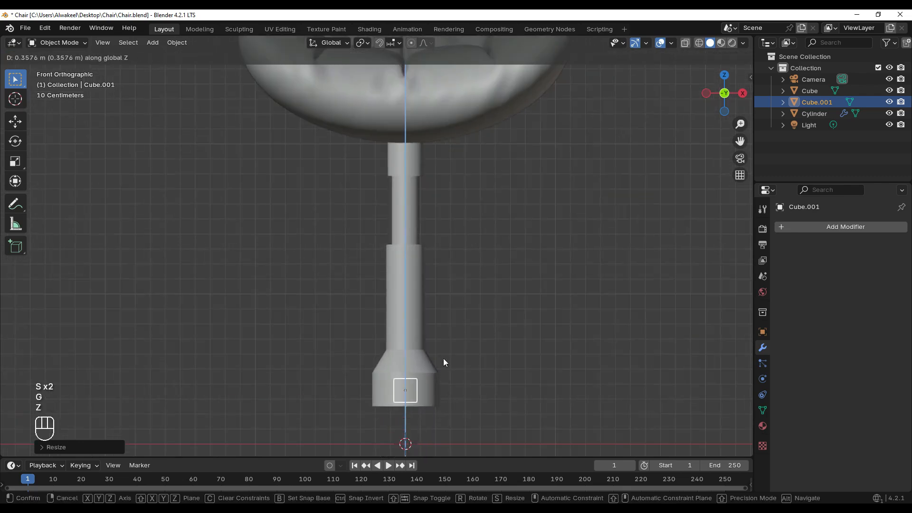
{"action": "scroll", "coordinate": [436, 352], "scroll_direction": "up", "scroll_amount": 2}
{"action": "key", "text": "g"}
{"action": "key", "text": "x"}
{"action": "left_click", "coordinate": [493, 365]}
{"action": "key", "text": "g"}
{"action": "key", "text": "z"}
{"action": "left_click", "coordinate": [492, 369]}
In Edit Mode, select the cube's outer face and move it outward along X to form a long horizontal leg
{"action": "scroll", "coordinate": [491, 367], "scroll_direction": "down", "scroll_amount": 3}
{"action": "middle_click_drag", "start_coordinate": [491, 367], "coordinate": [486, 331]}
{"action": "scroll", "coordinate": [470, 326], "scroll_direction": "up", "scroll_amount": 1}
{"action": "key", "text": "Tab"}
{"action": "left_click", "coordinate": [474, 338]}
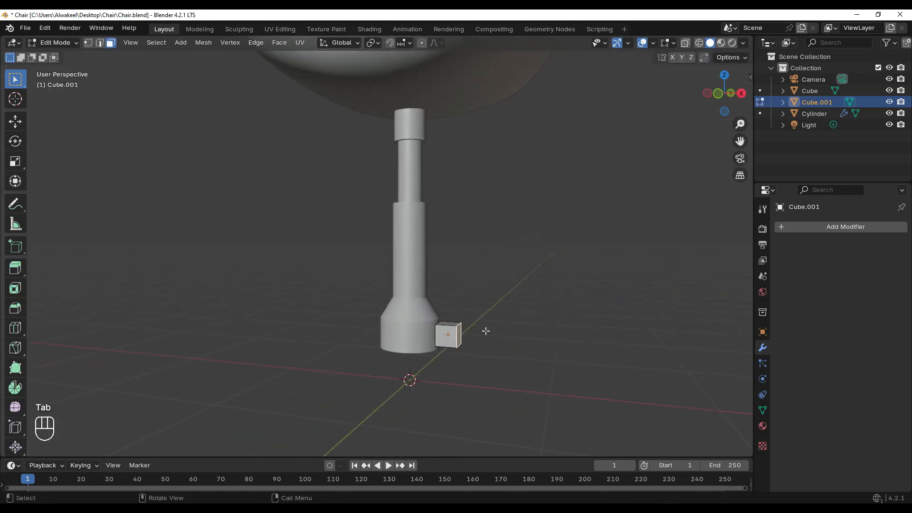
{"action": "key", "text": "KP_1"}
{"action": "key", "text": "g"}
{"action": "key", "text": "x"}
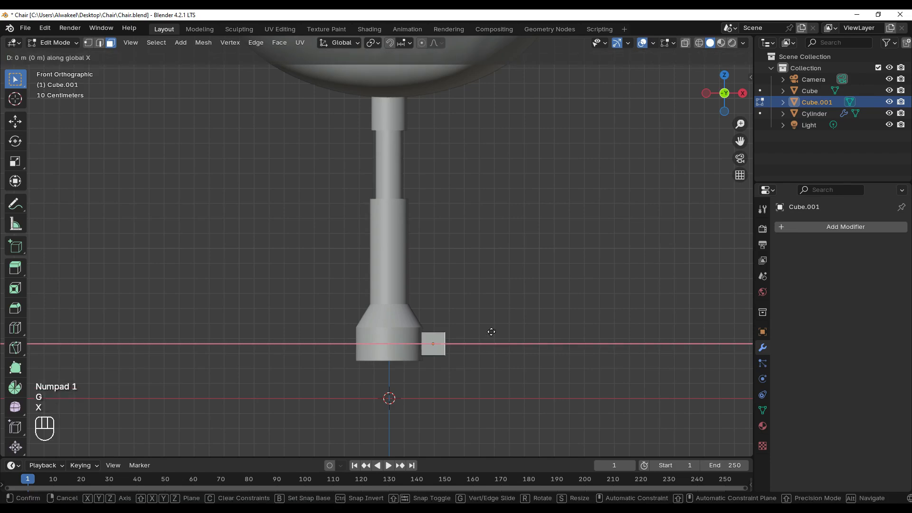
{"action": "left_click", "coordinate": [598, 341]}
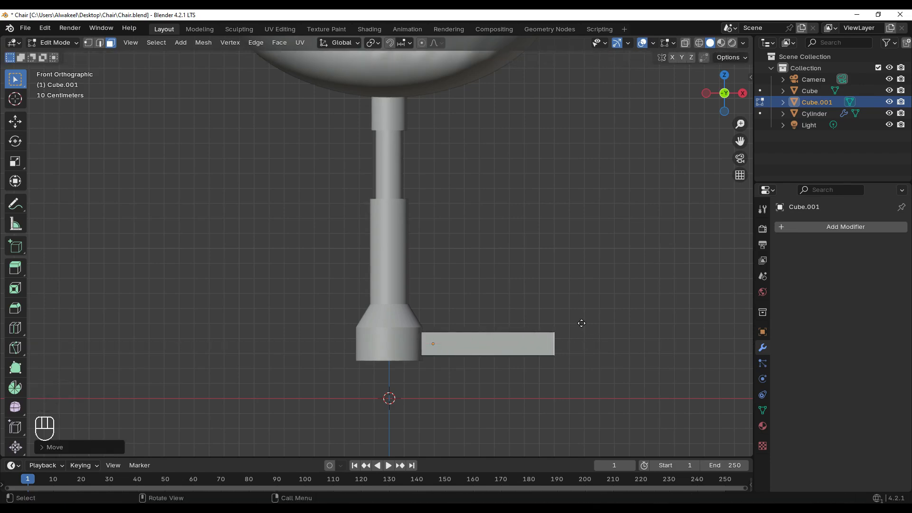
Lower the leg's outer end face along Z so the leg slopes down to just above the ground line
{"action": "key", "text": "g"}
{"action": "key", "text": "z"}
{"action": "left_click", "coordinate": [578, 361]}
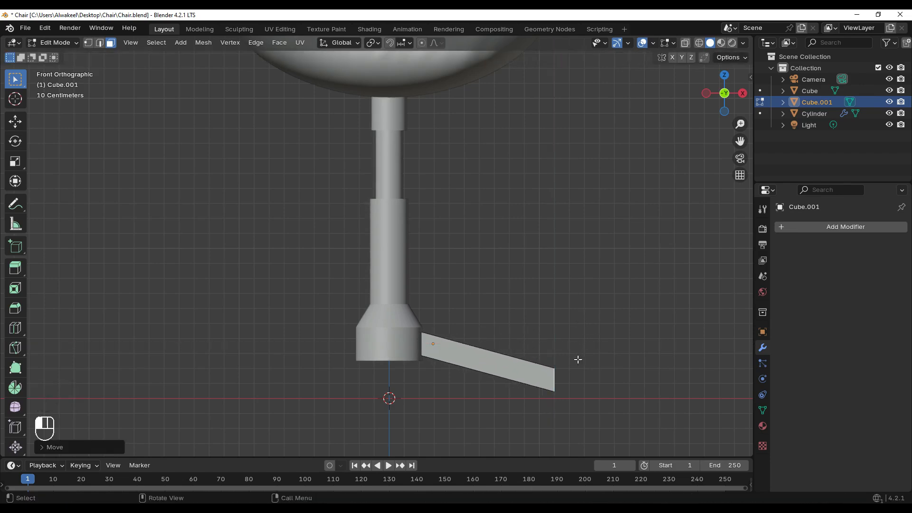
Add a cylinder at the origin within the leg mesh and scale it down to a small caster stem
{"action": "scroll", "coordinate": [486, 334], "scroll_direction": "down", "scroll_amount": 4}
{"action": "scroll", "coordinate": [434, 304], "scroll_direction": "up", "scroll_amount": 6}
{"action": "scroll", "coordinate": [459, 298], "scroll_direction": "down", "scroll_amount": 2}
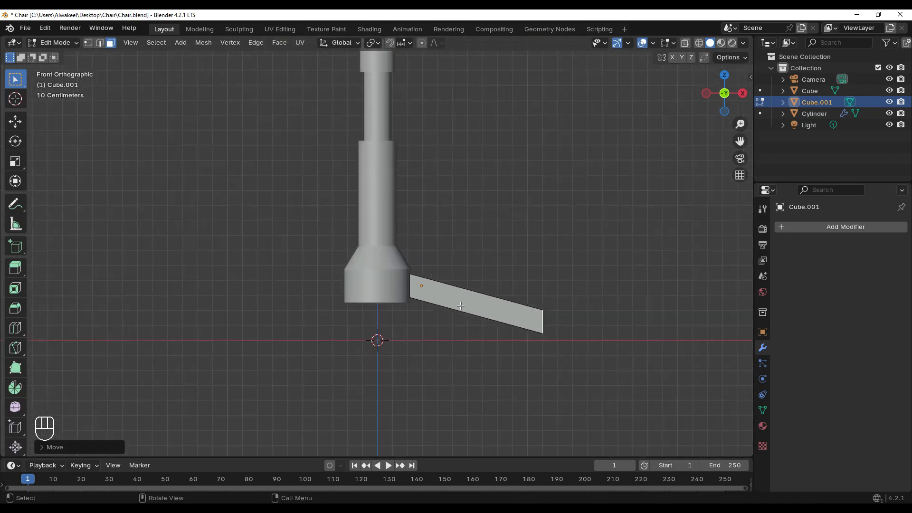
{"action": "key", "text": "shift+a"}
{"action": "left_click", "coordinate": [411, 351]}
{"action": "scroll", "coordinate": [411, 351], "scroll_direction": "down", "scroll_amount": 1}
{"action": "key", "text": "s"}
{"action": "left_click", "coordinate": [388, 322]}
Move the caster stem along X under the leg's outer end and raise it along Z into the leg's underside
{"action": "key", "text": "x"}
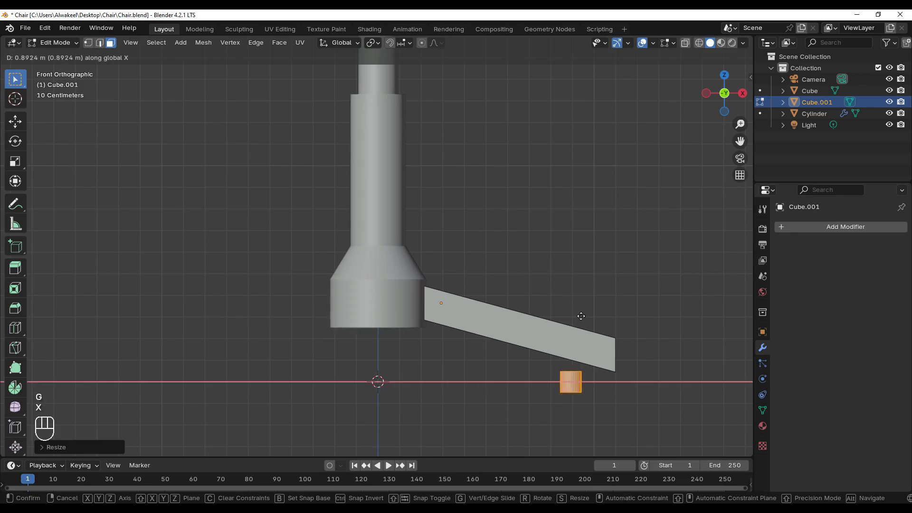
{"action": "left_click", "coordinate": [602, 318]}
{"action": "scroll", "coordinate": [603, 324], "scroll_direction": "up", "scroll_amount": 1}
{"action": "key", "text": "g"}
{"action": "key", "text": "z"}
{"action": "left_click", "coordinate": [615, 347]}
{"action": "middle_click_drag", "start_coordinate": [616, 340], "coordinate": [510, 266], "text": "shift"}
{"action": "scroll", "coordinate": [518, 275], "scroll_direction": "up", "scroll_amount": 2}
{"action": "middle_click_drag", "start_coordinate": [564, 301], "coordinate": [533, 282], "text": "shift"}
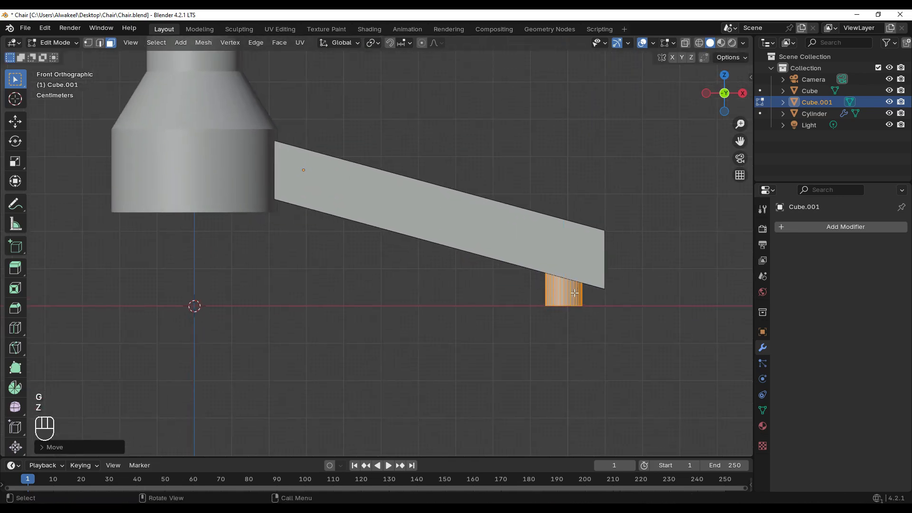
Scale the caster stem down further and shift it along X closer to the leg's tip
{"action": "key", "text": "s"}
{"action": "left_click", "coordinate": [603, 269]}
{"action": "key", "text": "g"}
{"action": "key", "text": "x"}
{"action": "left_click", "coordinate": [618, 272]}
Adjust the caster stem's height position along Z and rescale it along Z to bridge the leg and ground line
{"action": "key", "text": "g"}
{"action": "key", "text": "z"}
{"action": "key", "text": "s"}
{"action": "key", "text": "z"}
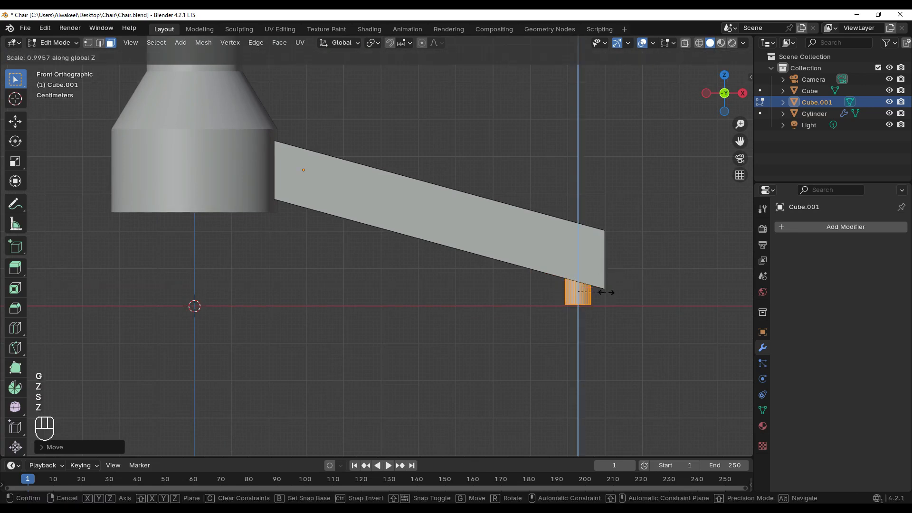
{"action": "left_click", "coordinate": [607, 300]}
{"action": "key", "text": "g"}
{"action": "key", "text": "z"}
{"action": "right_click", "coordinate": [613, 301]}
Nudge the caster stem slightly inward along X and deselect it
{"action": "scroll", "coordinate": [570, 296], "scroll_direction": "down", "scroll_amount": 7}
{"action": "scroll", "coordinate": [464, 283], "scroll_direction": "up", "scroll_amount": 5}
{"action": "scroll", "coordinate": [463, 283], "scroll_direction": "up", "scroll_amount": 2}
{"action": "key", "text": "g"}
{"action": "key", "text": "x"}
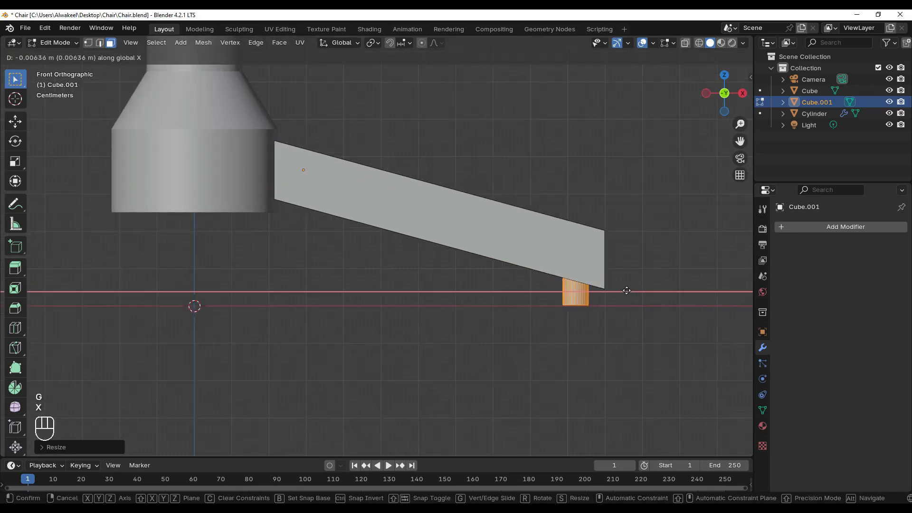
{"action": "left_click", "coordinate": [626, 291]}
{"action": "left_click", "coordinate": [606, 315]}
Add a cylinder at the origin for the caster wheel, scale it down and rotate it 90° in front view
{"action": "key", "text": "shift+a"}
{"action": "left_click", "coordinate": [552, 317]}
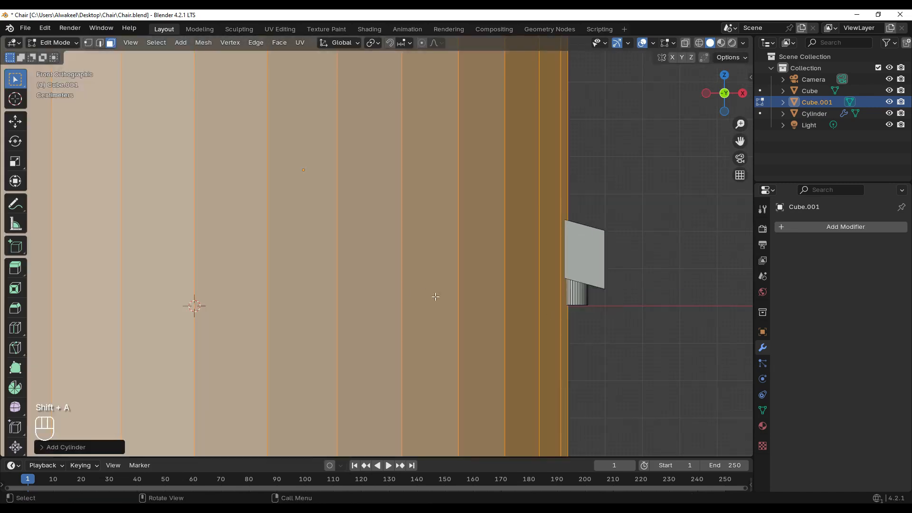
{"action": "scroll", "coordinate": [365, 247], "scroll_direction": "down", "scroll_amount": 8}
{"action": "key", "text": "s"}
{"action": "left_click", "coordinate": [365, 247]}
{"action": "scroll", "coordinate": [364, 247], "scroll_direction": "up", "scroll_amount": 3}
{"action": "key", "text": "r"}
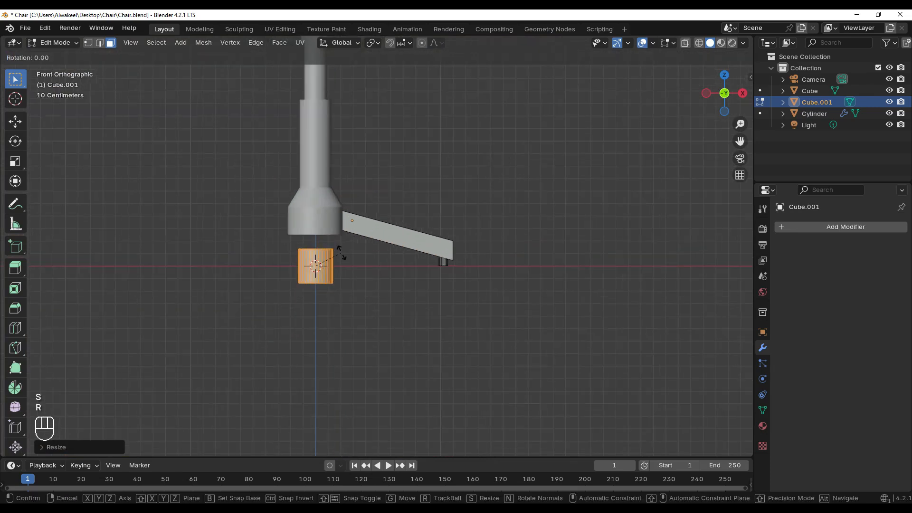
{"action": "key", "text": "Return"}
Shrink the wheel cylinder and move it along X and Z to directly below the caster stem
{"action": "scroll", "coordinate": [339, 252], "scroll_direction": "up", "scroll_amount": 3}
{"action": "key", "text": "s"}
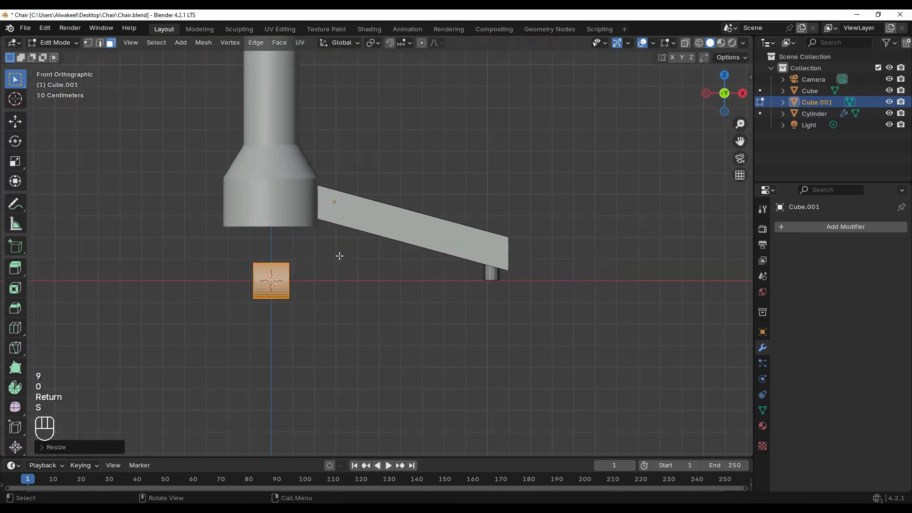
{"action": "key", "text": "g"}
{"action": "key", "text": "x"}
{"action": "left_click", "coordinate": [560, 283]}
{"action": "key", "text": "g"}
{"action": "key", "text": "z"}
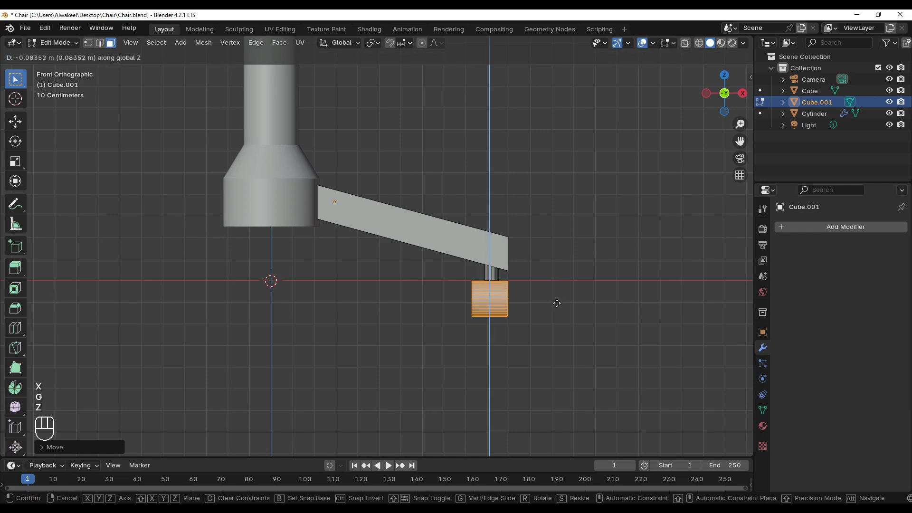
{"action": "left_click", "coordinate": [551, 304]}
Scale the wheel cylinder down again and raise it along Z to meet the bottom of the stem
{"action": "scroll", "coordinate": [542, 299], "scroll_direction": "up", "scroll_amount": 3}
{"action": "key", "text": "s"}
{"action": "left_click", "coordinate": [638, 301]}
{"action": "key", "text": "g"}
{"action": "key", "text": "z"}
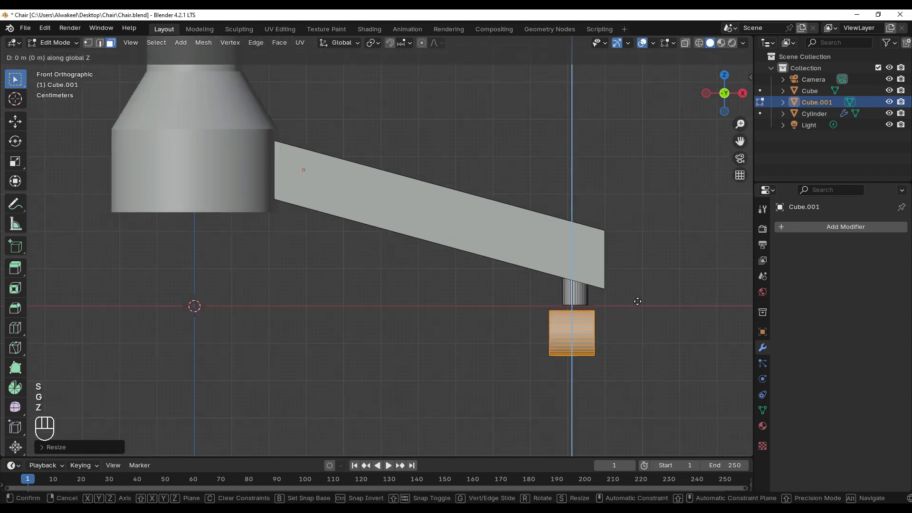
{"action": "left_click", "coordinate": [637, 292]}
Move the wheel cylinder slightly outward along X and stretch it along X to line up with the leg's tip
{"action": "key", "text": "g"}
{"action": "key", "text": "x"}
{"action": "left_click", "coordinate": [642, 292]}
{"action": "key", "text": "s"}
{"action": "key", "text": "x"}
{"action": "left_click", "coordinate": [664, 298]}
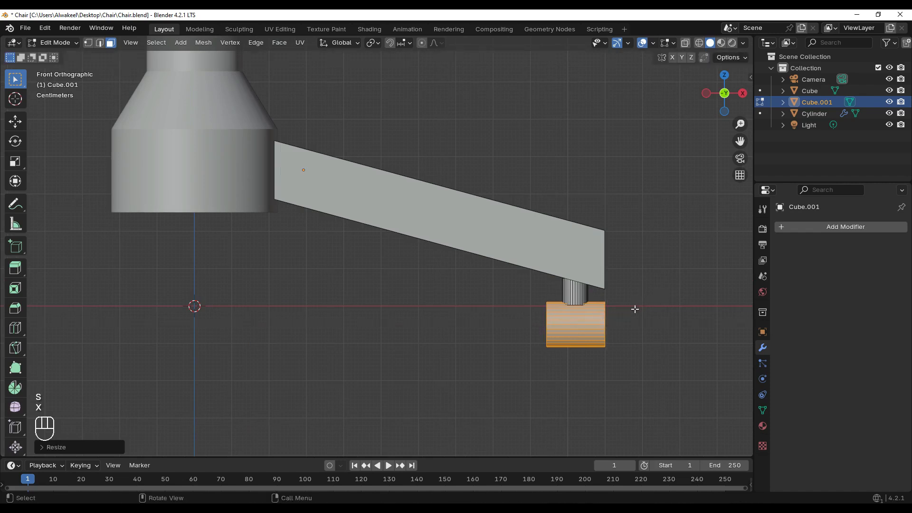
Fine-tune the wheel cylinder's position along Z and X so it is centred beneath the stem
{"action": "scroll", "coordinate": [635, 309], "scroll_direction": "up", "scroll_amount": 1}
{"action": "key", "text": "g"}
{"action": "key", "text": "z"}
{"action": "left_click", "coordinate": [636, 308]}
{"action": "key", "text": "g"}
{"action": "key", "text": "x"}
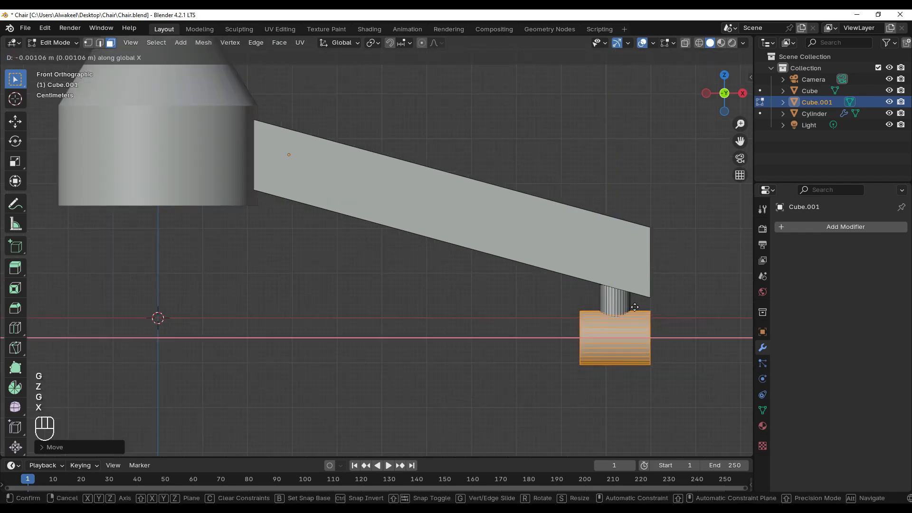
{"action": "left_click", "coordinate": [634, 308]}
{"action": "scroll", "coordinate": [582, 280], "scroll_direction": "up", "scroll_amount": 2}
{"action": "middle_click_drag", "start_coordinate": [694, 303], "coordinate": [552, 285], "text": "shift"}
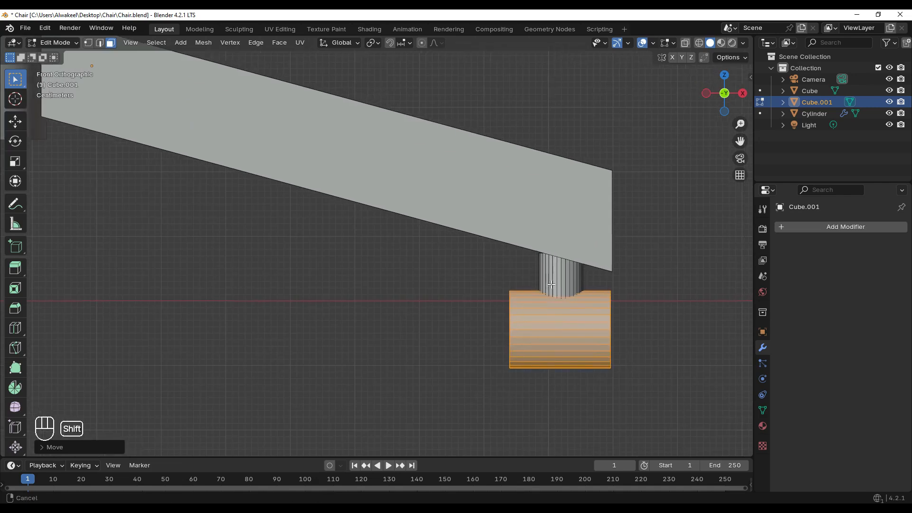
{"action": "key", "text": "g"}
{"action": "key", "text": "x"}
{"action": "left_click", "coordinate": [591, 311]}
Add a loop cut with 2 cuts around the wheel cylinder and spread the loops apart along X
{"action": "scroll", "coordinate": [570, 299], "scroll_direction": "down", "scroll_amount": 4}
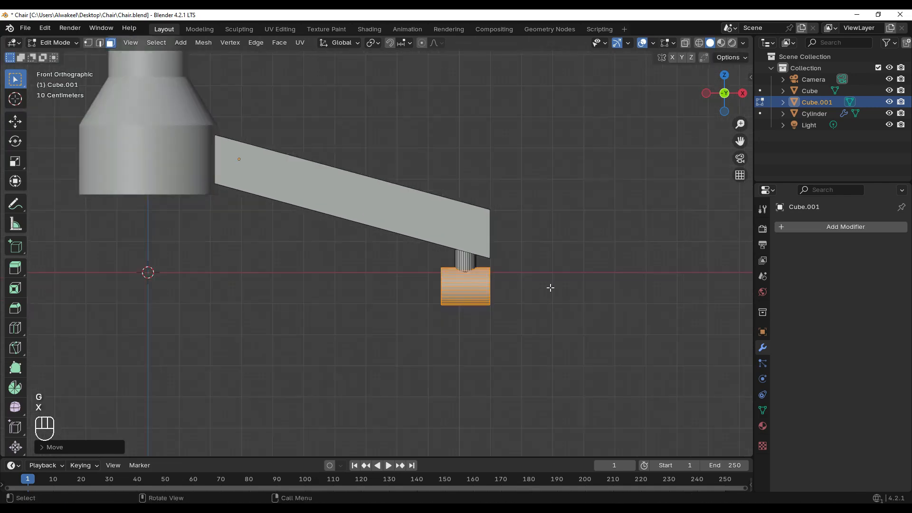
{"action": "scroll", "coordinate": [532, 288], "scroll_direction": "up", "scroll_amount": 1}
{"action": "key", "text": "ctrl+r"}
{"action": "left_click", "coordinate": [484, 290]}
{"action": "right_click", "coordinate": [484, 291]}
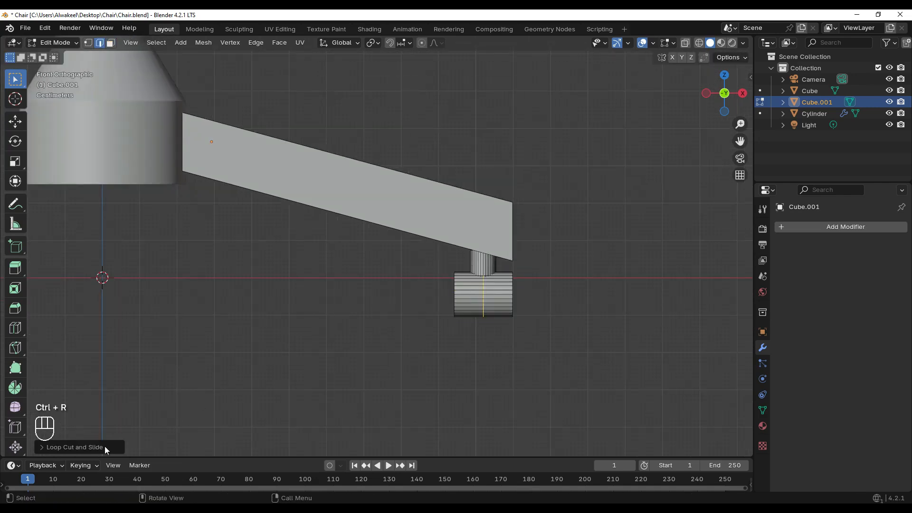
{"action": "left_click", "coordinate": [105, 447]}
{"action": "key", "text": "Return"}
{"action": "scroll", "coordinate": [492, 291], "scroll_direction": "up", "scroll_amount": 1}
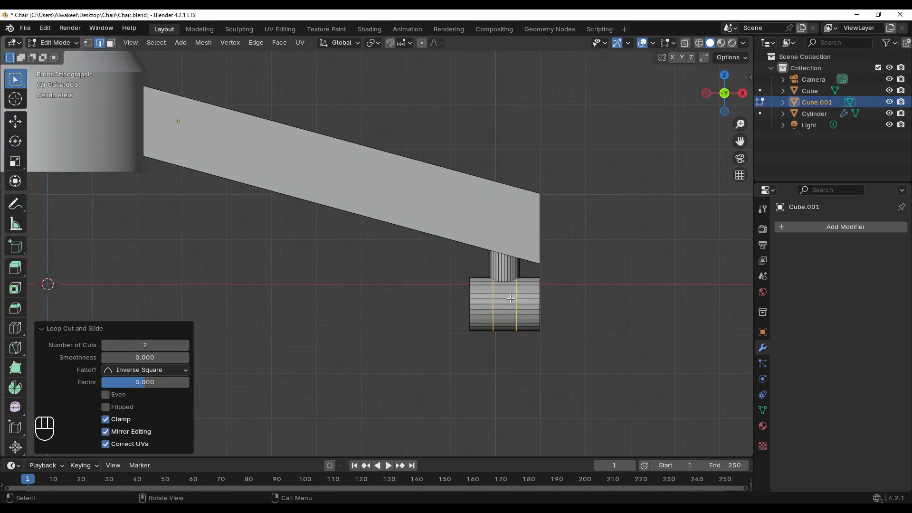
{"action": "key", "text": "s"}
{"action": "key", "text": "x"}
{"action": "left_click", "coordinate": [518, 299]}
Add another 2-cut loop cut to the wheel's middle section and scale the loops outward along X near the first pair
{"action": "key", "text": "ctrl+r"}
{"action": "left_click", "coordinate": [504, 303]}
{"action": "right_click", "coordinate": [505, 303]}
{"action": "left_click", "coordinate": [145, 346]}
{"action": "type", "text": "2"}
{"action": "key", "text": "Return"}
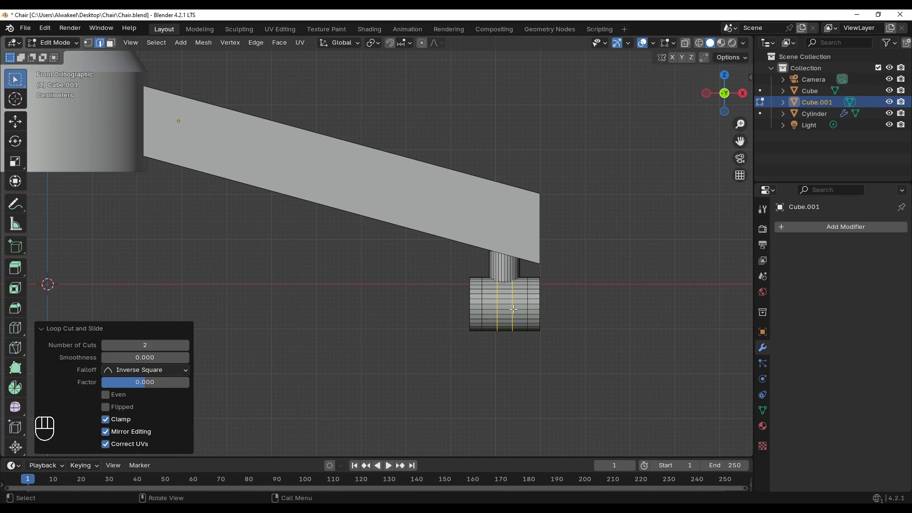
{"action": "key", "text": "s"}
{"action": "key", "text": "x"}
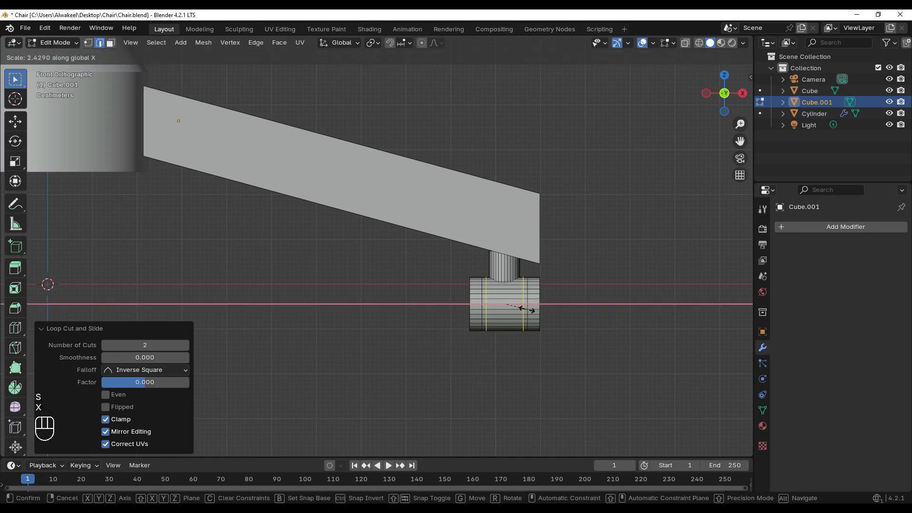
{"action": "left_click", "coordinate": [526, 309]}
Extrude the wheel's two narrow face rings inward along their normals by about 0.48 m to form grooves
{"action": "scroll", "coordinate": [511, 314], "scroll_direction": "up", "scroll_amount": 2}
{"action": "middle_click_drag", "start_coordinate": [509, 314], "coordinate": [477, 292], "text": "shift"}
{"action": "key", "text": "z"}
{"action": "left_click", "coordinate": [350, 305]}
{"action": "left_click", "coordinate": [110, 42]}
{"action": "scroll", "coordinate": [453, 317], "scroll_direction": "up", "scroll_amount": 1}
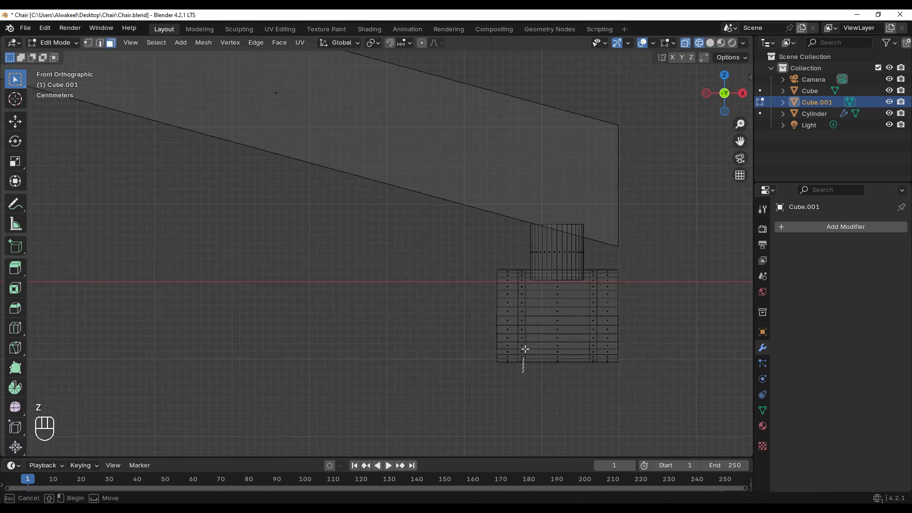
{"action": "left_click_drag", "start_coordinate": [521, 250], "coordinate": [521, 250]}
{"action": "left_click_drag", "start_coordinate": [598, 376], "coordinate": [592, 254], "text": "shift"}
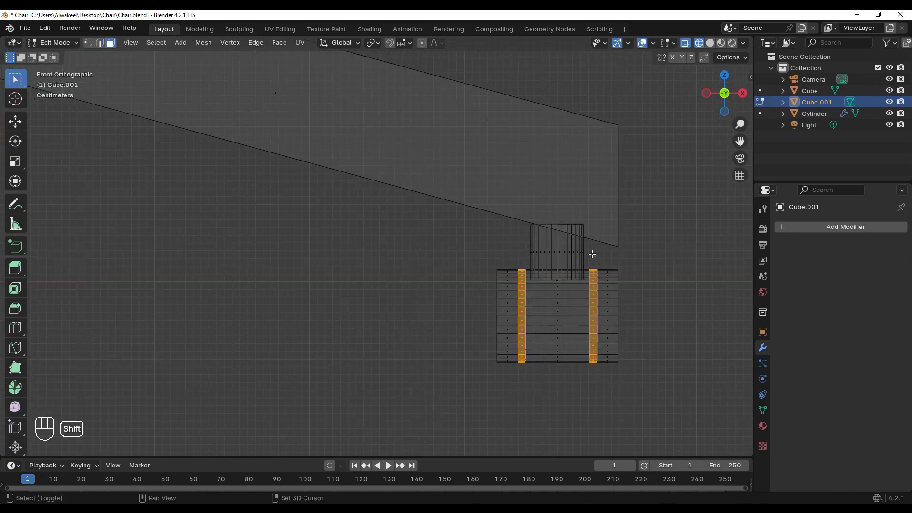
{"action": "left_click", "coordinate": [204, 42]}
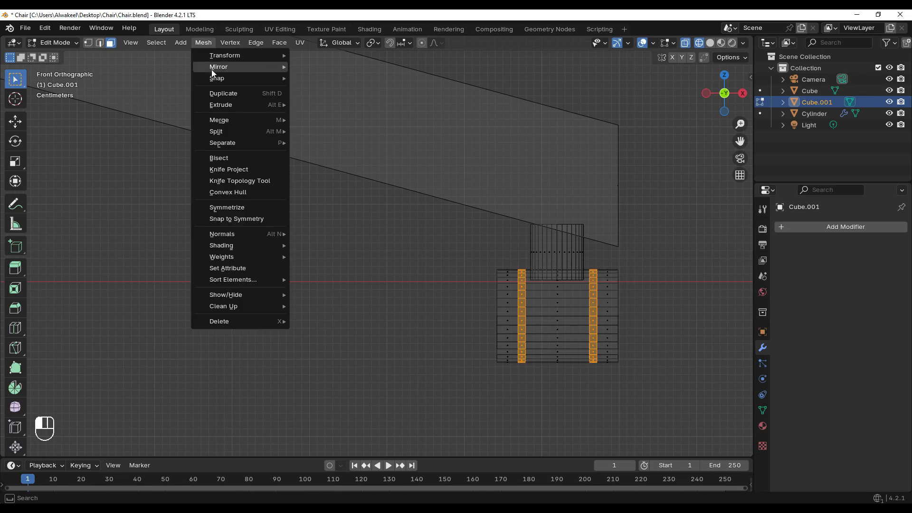
{"action": "mouse_move", "coordinate": [234, 104]}
{"action": "left_click", "coordinate": [352, 116]}
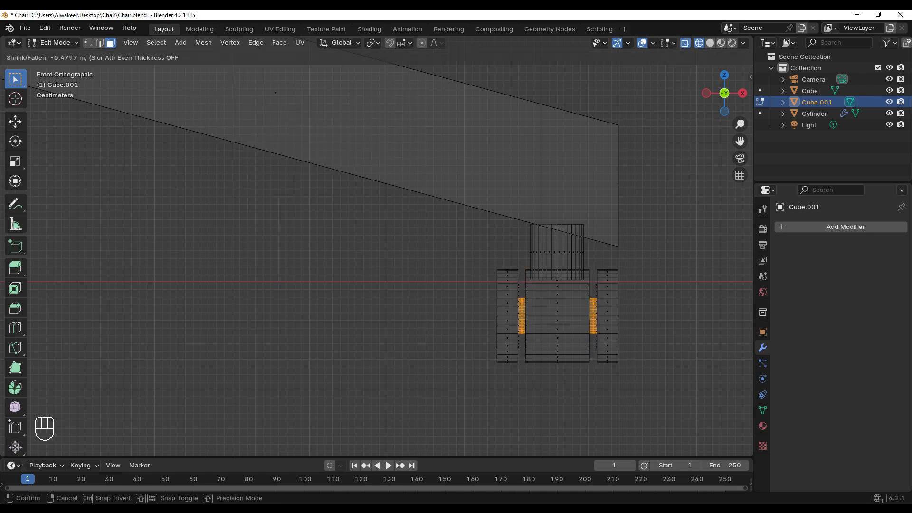
{"action": "left_click", "coordinate": [495, 295]}
Bevel the wheel's two outer rim edges with 5 segments and an offset of about 0.119 m
{"action": "key", "text": "2"}
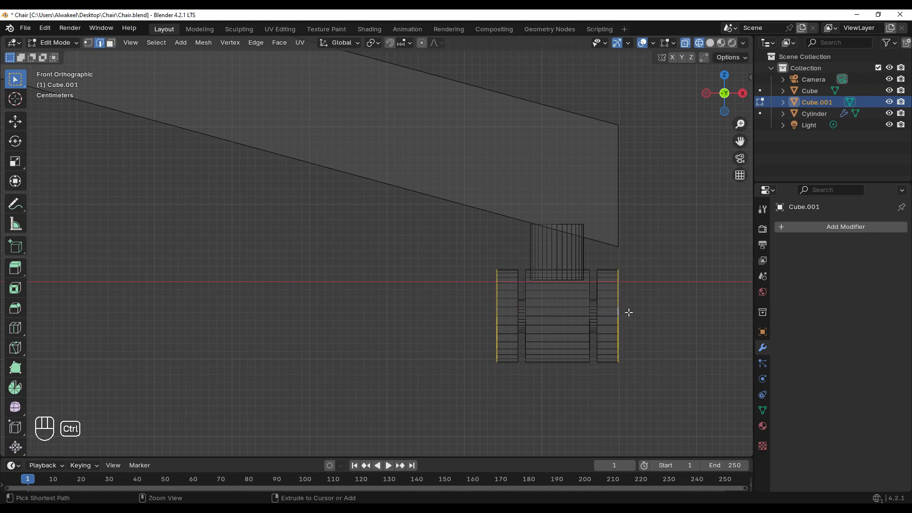
{"action": "key", "text": "ctrl+b"}
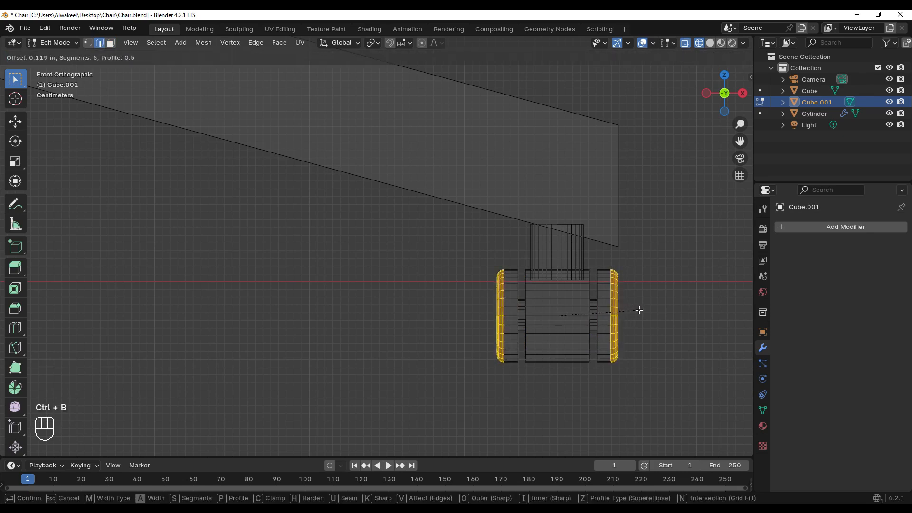
{"action": "left_click", "coordinate": [639, 310]}
{"action": "left_click", "coordinate": [639, 310]}
{"action": "scroll", "coordinate": [589, 317], "scroll_direction": "down", "scroll_amount": 6}
{"action": "scroll", "coordinate": [404, 258], "scroll_direction": "up", "scroll_amount": 2}
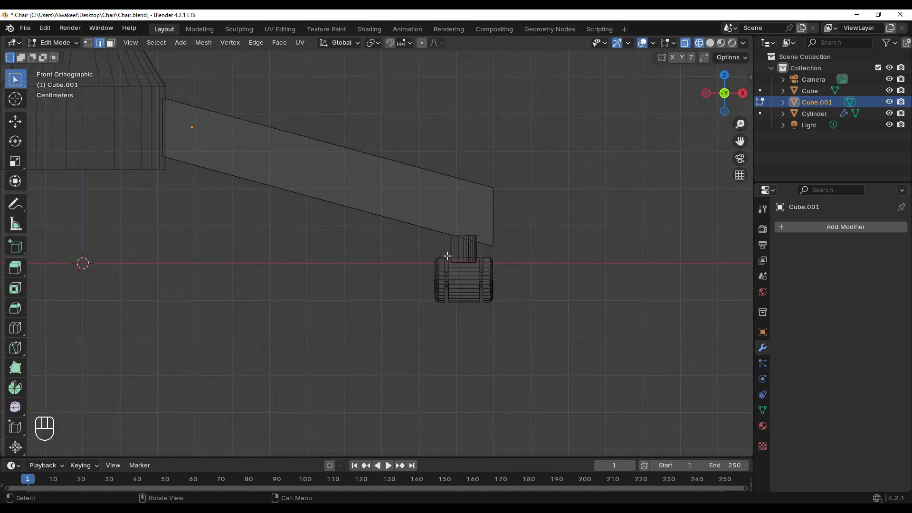
Bevel all edges of the sloping leg beam with 5 segments and a width of about 0.131 m
{"action": "middle_click_drag", "start_coordinate": [557, 266], "coordinate": [515, 304]}
{"action": "left_click", "coordinate": [404, 193], "text": "ctrl+alt"}
{"action": "middle_click_drag", "start_coordinate": [337, 160], "coordinate": [411, 141]}
{"action": "middle_click_drag", "start_coordinate": [304, 179], "coordinate": [301, 104]}
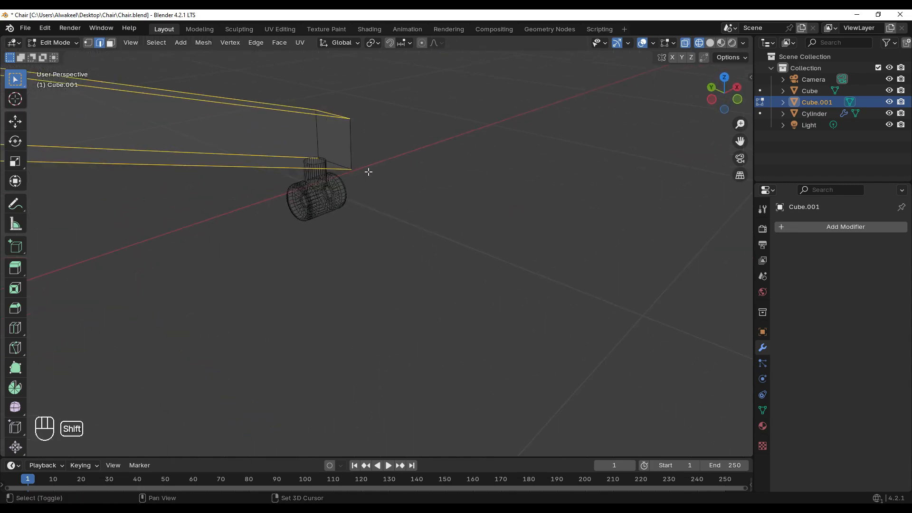
{"action": "left_click", "coordinate": [333, 135], "text": "shift"}
{"action": "middle_click_drag", "start_coordinate": [332, 136], "coordinate": [240, 138]}
{"action": "left_click", "coordinate": [230, 108], "text": "shift"}
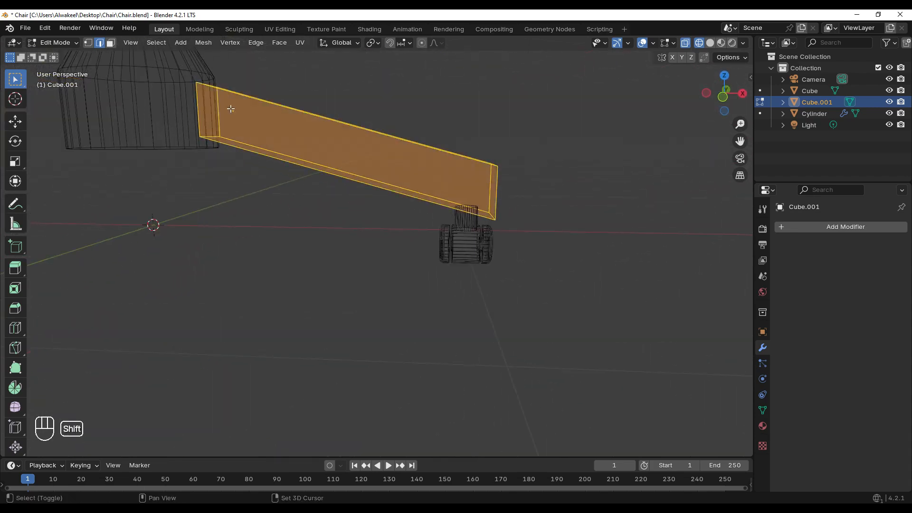
{"action": "middle_click_drag", "start_coordinate": [230, 108], "coordinate": [361, 162]}
{"action": "key", "text": "ctrl+b"}
{"action": "left_click", "coordinate": [379, 150]}
{"action": "scroll", "coordinate": [442, 187], "scroll_direction": "down", "scroll_amount": 2}
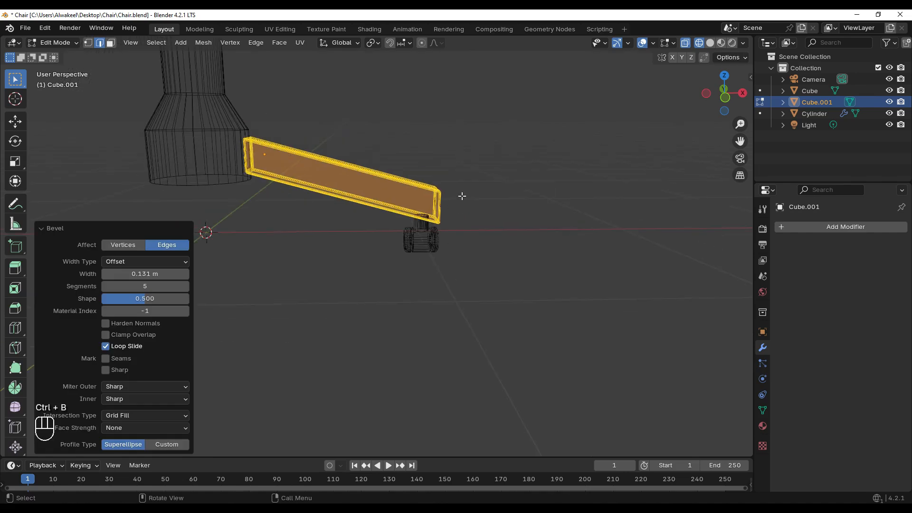
Return to solid view in Object Mode and shade the leg auto smooth
{"action": "left_click", "coordinate": [492, 214]}
{"action": "key", "text": "z"}
{"action": "middle_click_drag", "start_coordinate": [531, 222], "coordinate": [398, 195]}
{"action": "key", "text": "Tab"}
{"action": "left_click", "coordinate": [398, 195]}
{"action": "right_click", "coordinate": [398, 195]}
{"action": "left_click", "coordinate": [350, 197]}
{"action": "left_click", "coordinate": [478, 235]}
{"action": "middle_click_drag", "start_coordinate": [478, 235], "coordinate": [477, 243]}
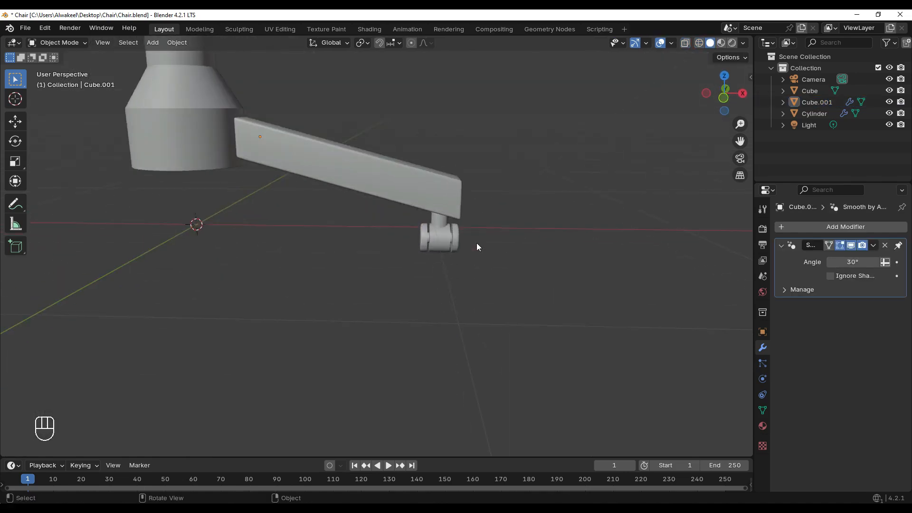
Scale the leg up uniformly by about 1.07 in front view and shift it along X against the centre post
{"action": "scroll", "coordinate": [477, 243], "scroll_direction": "down", "scroll_amount": 8}
{"action": "left_click", "coordinate": [376, 231]}
{"action": "key", "text": "KP_1"}
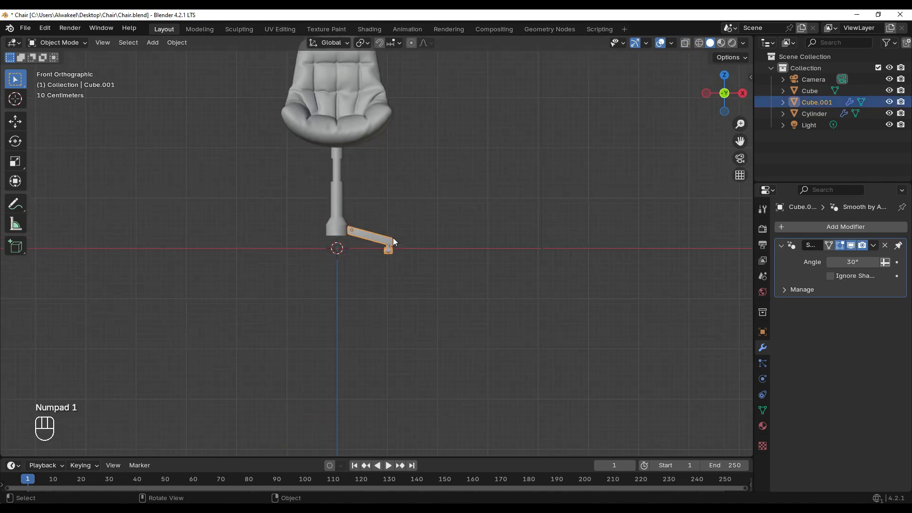
{"action": "left_click", "coordinate": [392, 259]}
{"action": "scroll", "coordinate": [372, 235], "scroll_direction": "up", "scroll_amount": 2}
{"action": "left_click", "coordinate": [373, 235]}
{"action": "scroll", "coordinate": [384, 243], "scroll_direction": "up", "scroll_amount": 4}
{"action": "scroll", "coordinate": [312, 219], "scroll_direction": "up", "scroll_amount": 1}
{"action": "scroll", "coordinate": [370, 218], "scroll_direction": "up", "scroll_amount": 2}
{"action": "key", "text": "s"}
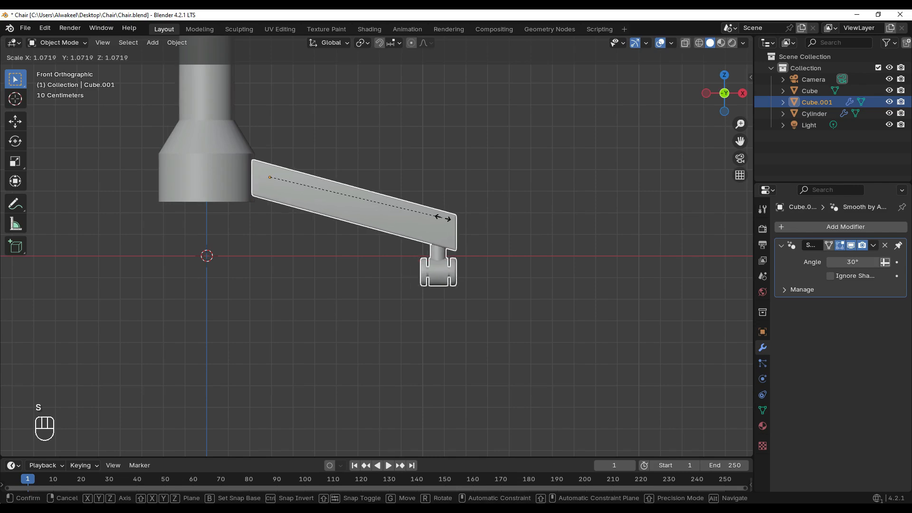
{"action": "left_click", "coordinate": [440, 225]}
{"action": "key", "text": "g"}
{"action": "key", "text": "x"}
{"action": "left_click", "coordinate": [364, 196]}
{"action": "left_click", "coordinate": [460, 323]}
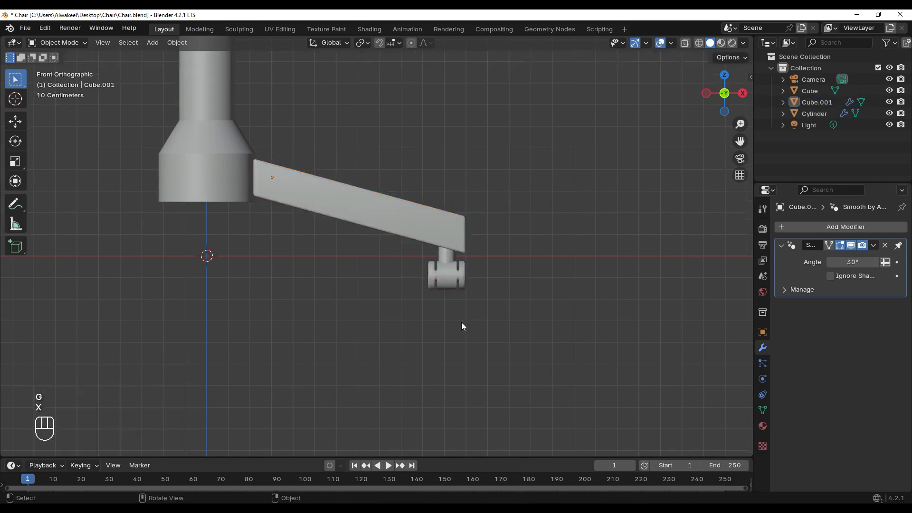
Add a Plain Axes empty at the world origin beneath the centre post
{"action": "scroll", "coordinate": [383, 246], "scroll_direction": "down", "scroll_amount": 10}
{"action": "middle_click_drag", "start_coordinate": [383, 246], "coordinate": [414, 203]}
{"action": "scroll", "coordinate": [350, 228], "scroll_direction": "up", "scroll_amount": 5}
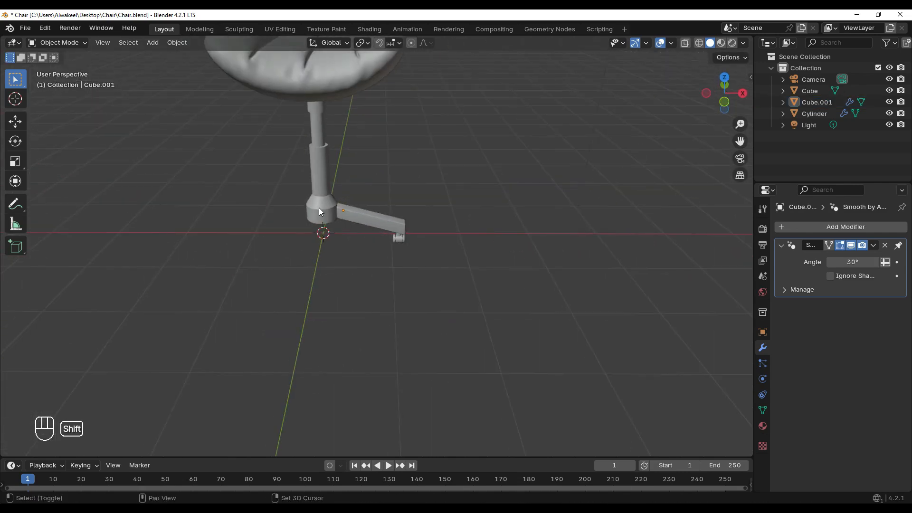
{"action": "key", "text": "shift+a"}
{"action": "mouse_move", "coordinate": [320, 211]}
{"action": "mouse_move", "coordinate": [307, 320]}
{"action": "left_click", "coordinate": [365, 317]}
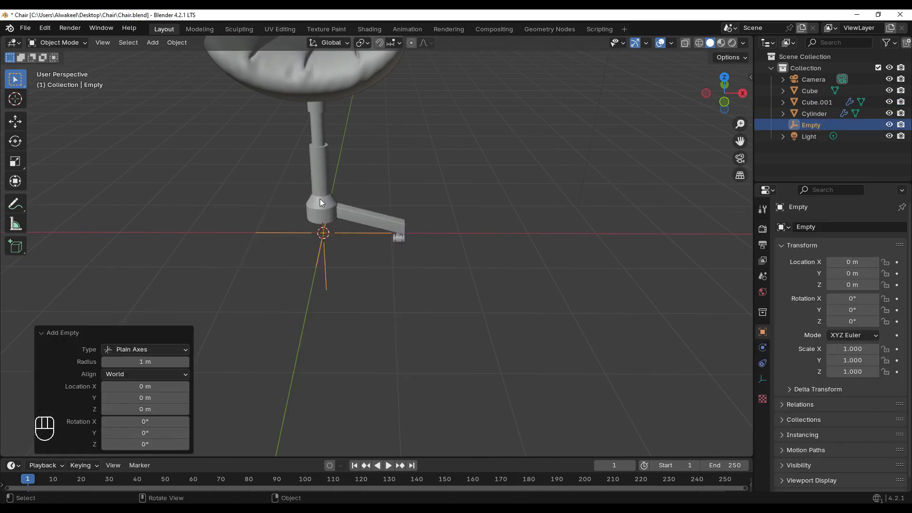
Set the leg's origin to the 3D cursor at the centre of the base
{"action": "scroll", "coordinate": [349, 221], "scroll_direction": "up", "scroll_amount": 4}
{"action": "left_click", "coordinate": [364, 204]}
{"action": "scroll", "coordinate": [376, 216], "scroll_direction": "down", "scroll_amount": 1}
{"action": "right_click", "coordinate": [367, 210]}
{"action": "mouse_move", "coordinate": [304, 243]}
{"action": "left_click", "coordinate": [411, 268]}
{"action": "middle_click_drag", "start_coordinate": [283, 224], "coordinate": [333, 271]}
Add an Array modifier to the leg with a count of 5 and disable Relative Offset
{"action": "left_click", "coordinate": [805, 228]}
{"action": "mouse_move", "coordinate": [756, 224]}
{"action": "left_click", "coordinate": [648, 228]}
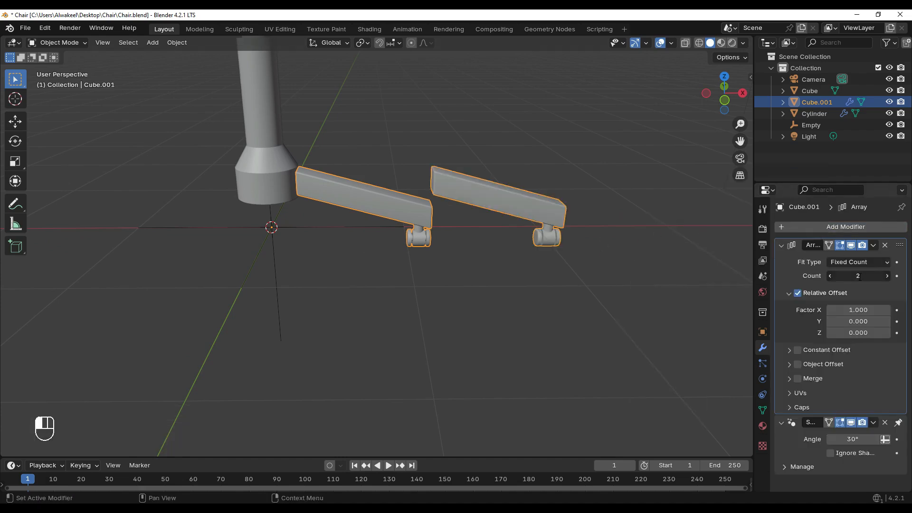
{"action": "key", "text": "Return"}
{"action": "left_click", "coordinate": [798, 293]}
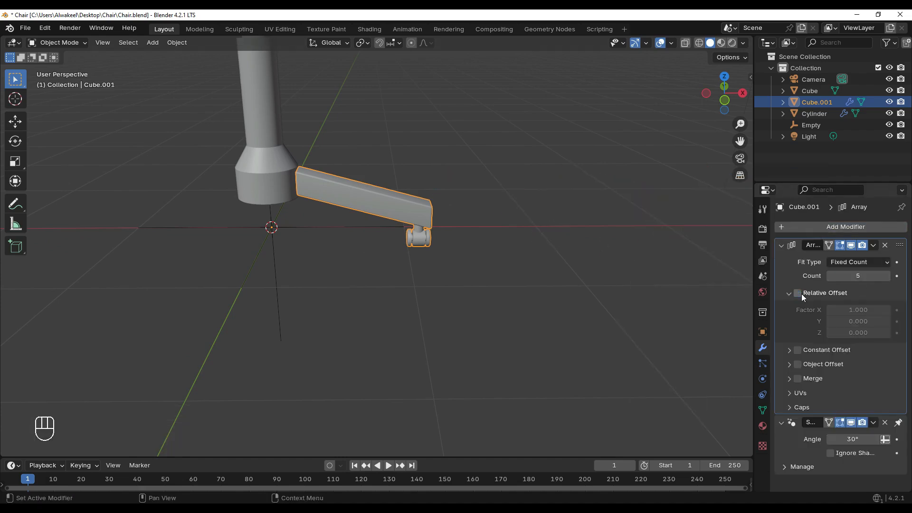
Enable Object Offset in the leg's array, apply the leg's rotation and scale, and choose the empty as offset object
{"action": "left_click", "coordinate": [790, 365]}
{"action": "left_click", "coordinate": [885, 381]}
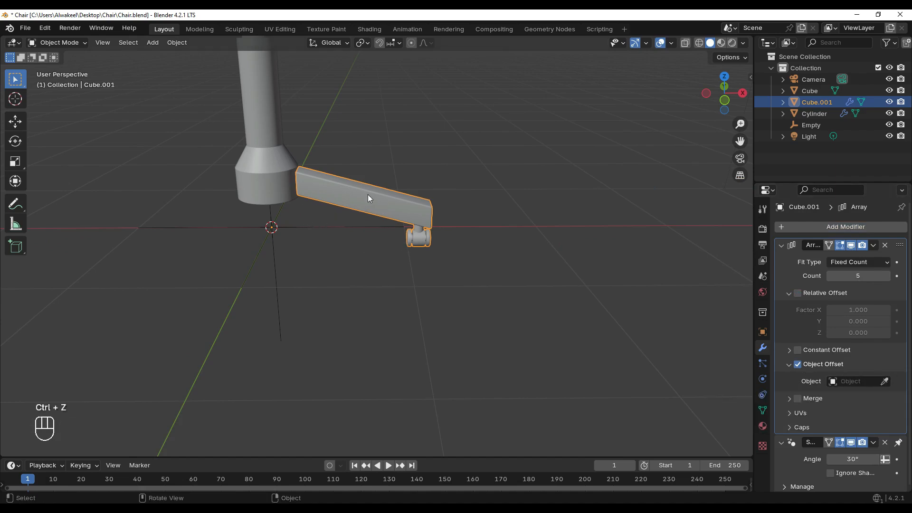
{"action": "key", "text": "ctrl+a"}
{"action": "left_click", "coordinate": [335, 236]}
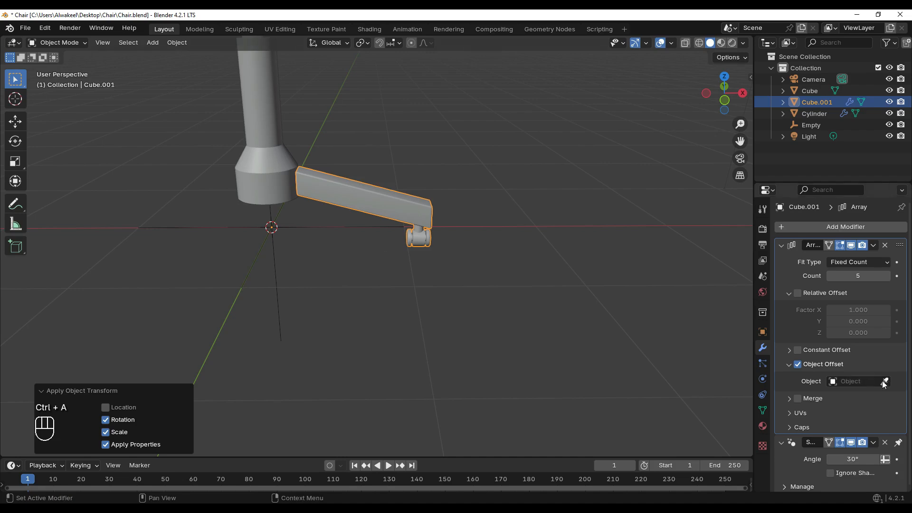
{"action": "left_click", "coordinate": [361, 222]}
{"action": "middle_click_drag", "start_coordinate": [362, 223], "coordinate": [376, 203]}
Rotate the empty about 70.8° around Z to distribute the five legs around the centre post
{"action": "left_click", "coordinate": [361, 218]}
{"action": "key", "text": "r"}
{"action": "key", "text": "z"}
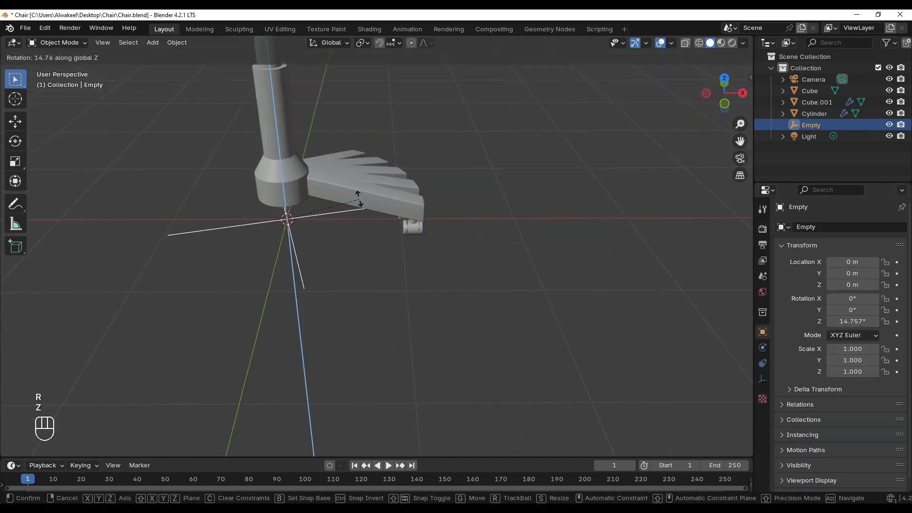
{"action": "left_click", "coordinate": [303, 172]}
{"action": "scroll", "coordinate": [503, 263], "scroll_direction": "down", "scroll_amount": 5}
{"action": "left_click", "coordinate": [502, 263]}
Inspect the whole chair and its five-legged base from several angles
{"action": "middle_click_drag", "start_coordinate": [502, 263], "coordinate": [392, 194]}
{"action": "scroll", "coordinate": [413, 207], "scroll_direction": "down", "scroll_amount": 3}
{"action": "scroll", "coordinate": [372, 170], "scroll_direction": "up", "scroll_amount": 3}
{"action": "scroll", "coordinate": [458, 225], "scroll_direction": "down", "scroll_amount": 3}
{"action": "scroll", "coordinate": [407, 211], "scroll_direction": "up", "scroll_amount": 4}
{"action": "middle_click_drag", "start_coordinate": [392, 195], "coordinate": [433, 223], "text": "shift"}
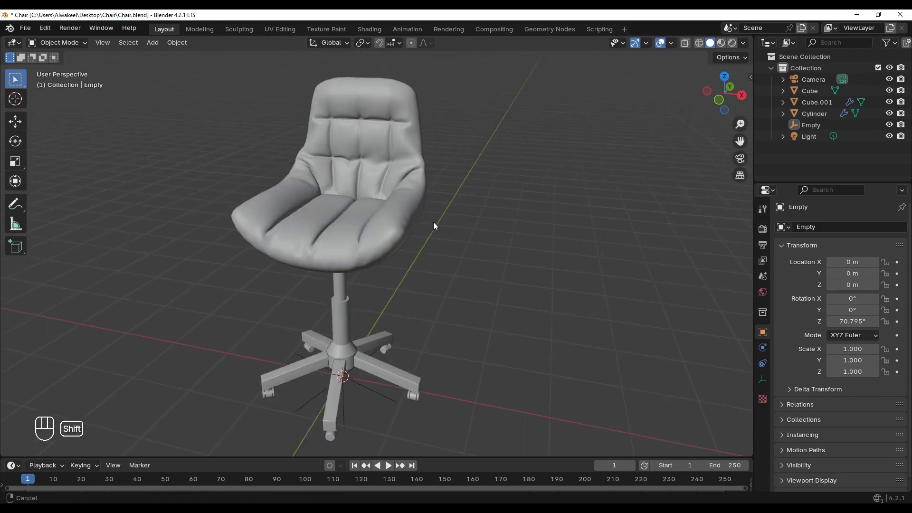
{"action": "middle_click_drag", "start_coordinate": [488, 223], "coordinate": [469, 218]}
Enter the camera view, lock the camera to the view and frame the chair
{"action": "key", "text": "KP_0"}
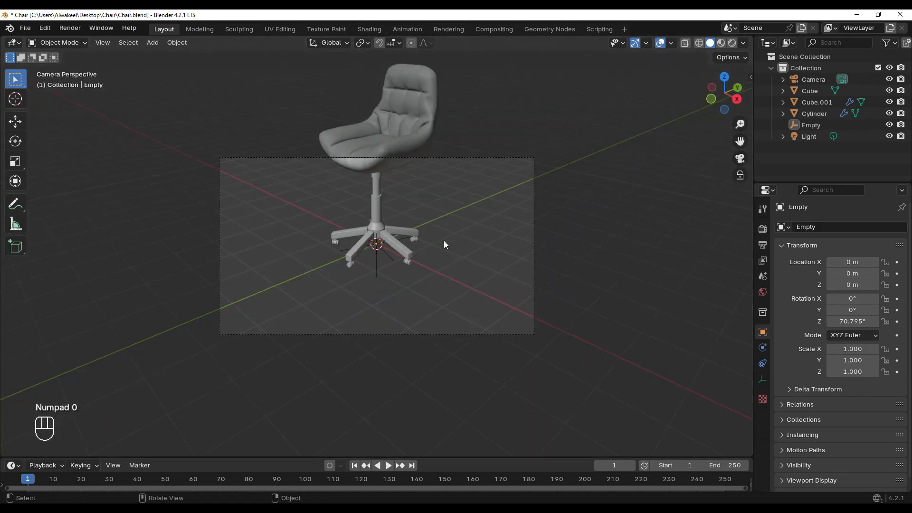
{"action": "key", "text": "n"}
{"action": "left_click", "coordinate": [745, 135]}
{"action": "left_click", "coordinate": [671, 225]}
{"action": "key", "text": "n"}
{"action": "scroll", "coordinate": [374, 219], "scroll_direction": "down", "scroll_amount": 2}
{"action": "middle_click_drag", "start_coordinate": [373, 192], "coordinate": [386, 225], "text": "shift"}
{"action": "scroll", "coordinate": [383, 217], "scroll_direction": "up", "scroll_amount": 2}
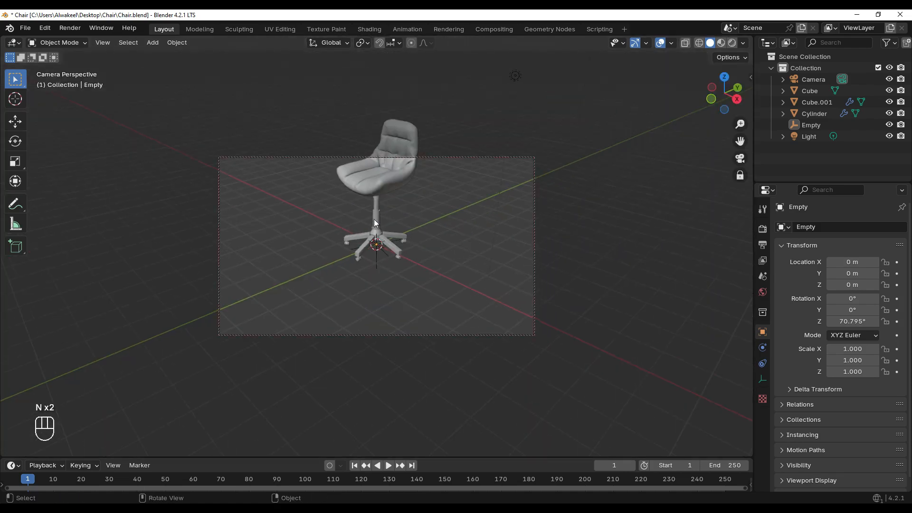
Set the render's horizontal resolution to 1080 px for a square frame
{"action": "left_click", "coordinate": [763, 245]}
{"action": "left_click", "coordinate": [864, 242]}
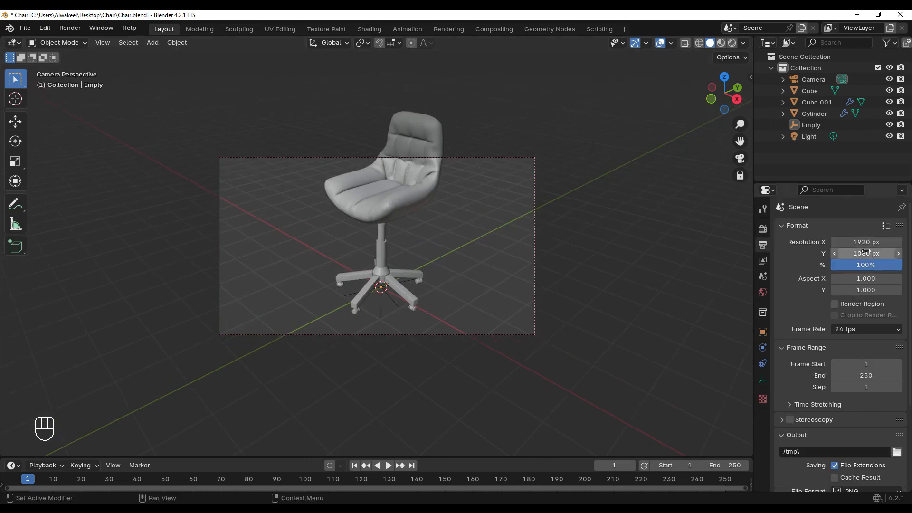
{"action": "type", "text": "1080"}
{"action": "key", "text": "Return"}
Reframe the chair inside the square camera frame, unlock the camera from the view and leave camera view
{"action": "middle_click_drag", "start_coordinate": [381, 175], "coordinate": [409, 235], "text": "shift"}
{"action": "scroll", "coordinate": [384, 215], "scroll_direction": "up", "scroll_amount": 1}
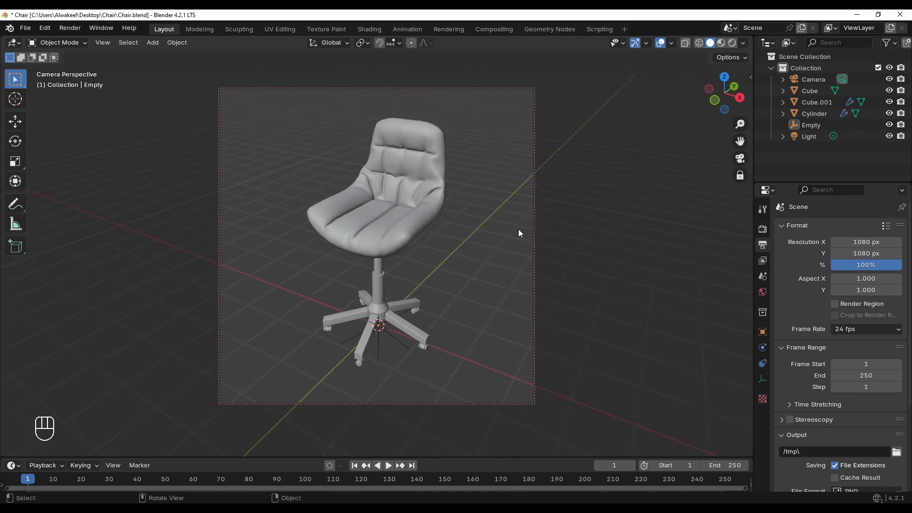
{"action": "key", "text": "n"}
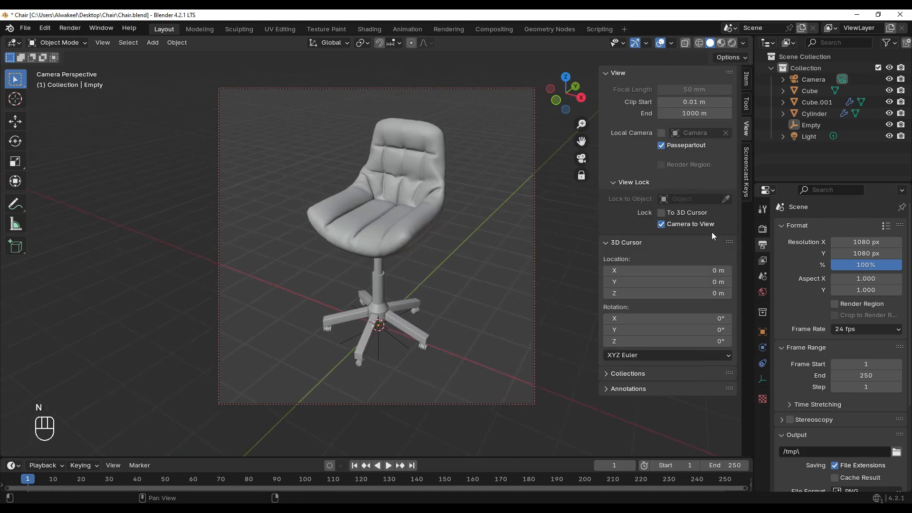
{"action": "key", "text": "n"}
{"action": "key", "text": "KP_0"}
Set the camera's focal length to 135 mm
{"action": "middle_click_drag", "start_coordinate": [533, 243], "coordinate": [555, 245]}
{"action": "scroll", "coordinate": [546, 240], "scroll_direction": "down", "scroll_amount": 4}
{"action": "left_click", "coordinate": [465, 212]}
{"action": "left_click", "coordinate": [763, 379]}
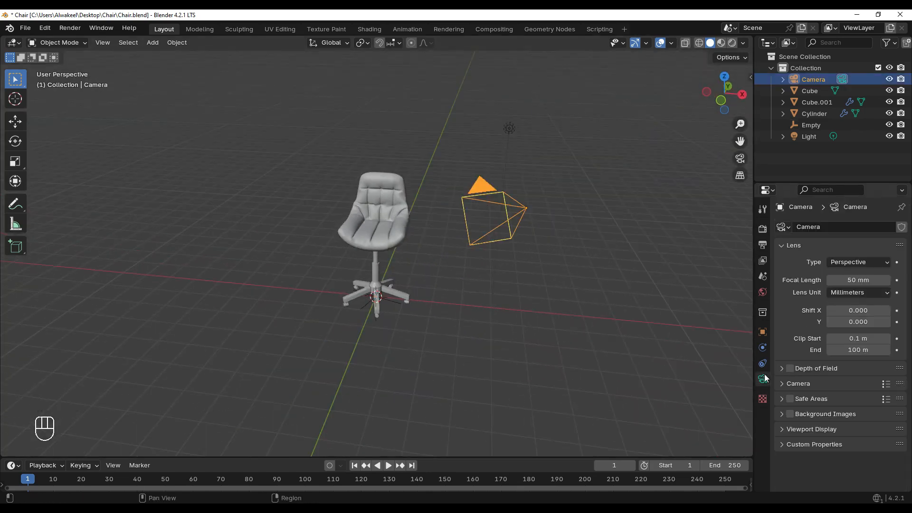
{"action": "left_click", "coordinate": [846, 281]}
{"action": "type", "text": "135"}
{"action": "key", "text": "Return"}
{"action": "left_click", "coordinate": [514, 251]}
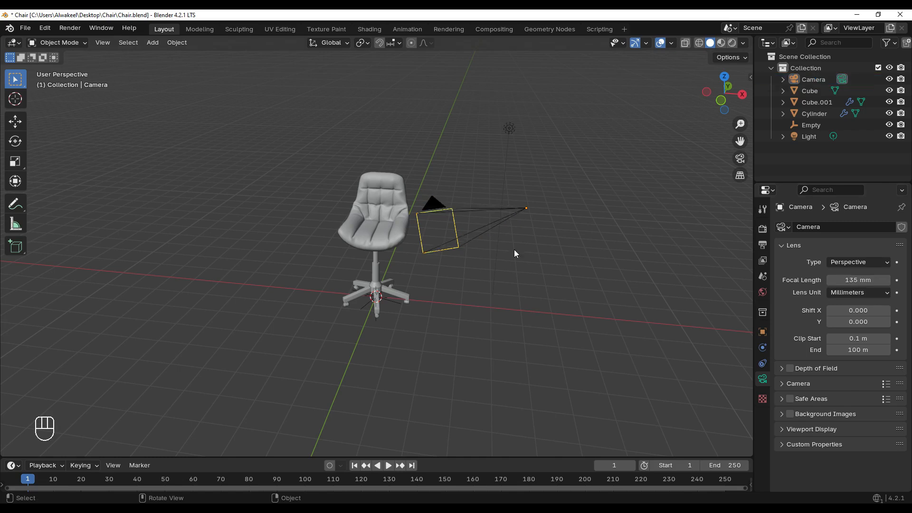
Lock the camera to the view again, back it off until the whole chair fits the frame, and unlock it
{"action": "key", "text": "KP_0"}
{"action": "key", "text": "n"}
{"action": "key", "text": "n"}
{"action": "scroll", "coordinate": [400, 199], "scroll_direction": "down", "scroll_amount": 6}
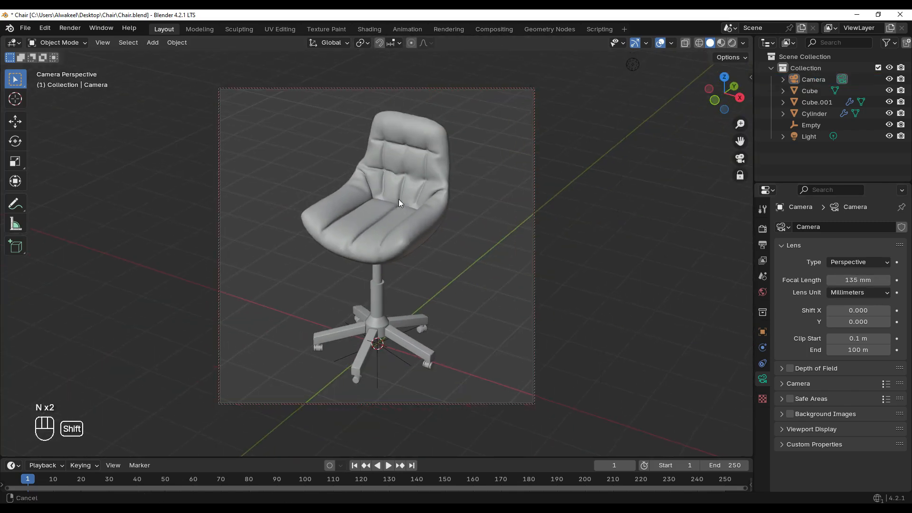
{"action": "key", "text": "n"}
{"action": "key", "text": "n"}
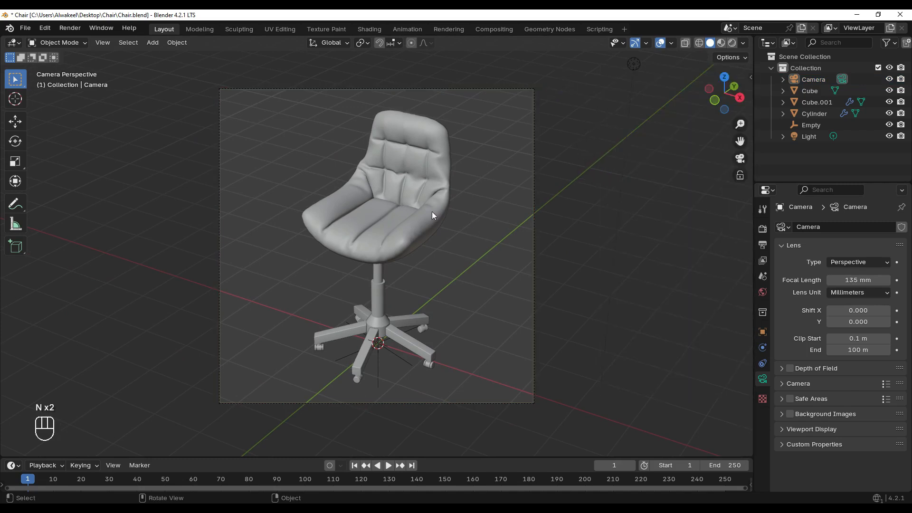
{"action": "key", "text": "KP_0"}
Delete the scene's light and switch the viewport to Rendered shading
{"action": "scroll", "coordinate": [395, 213], "scroll_direction": "up", "scroll_amount": 2}
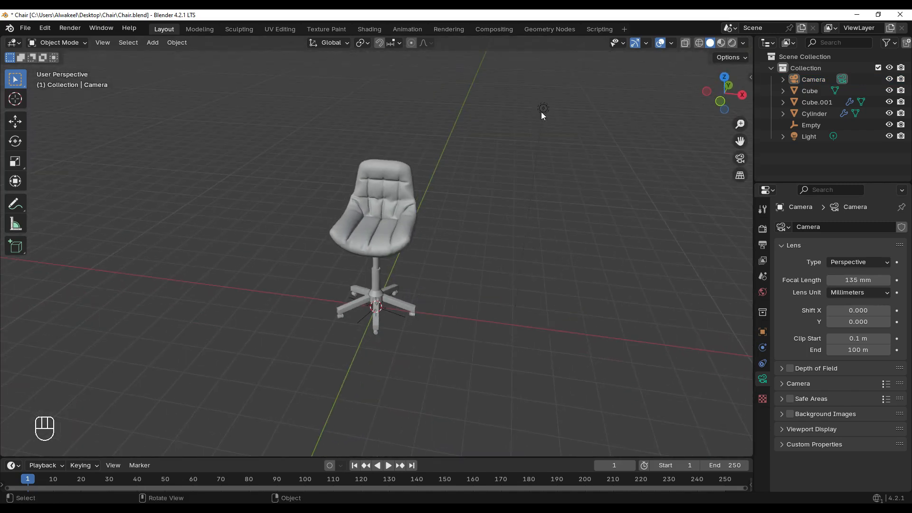
{"action": "left_click", "coordinate": [541, 113]}
{"action": "key", "text": "Delete"}
{"action": "left_click", "coordinate": [732, 43]}
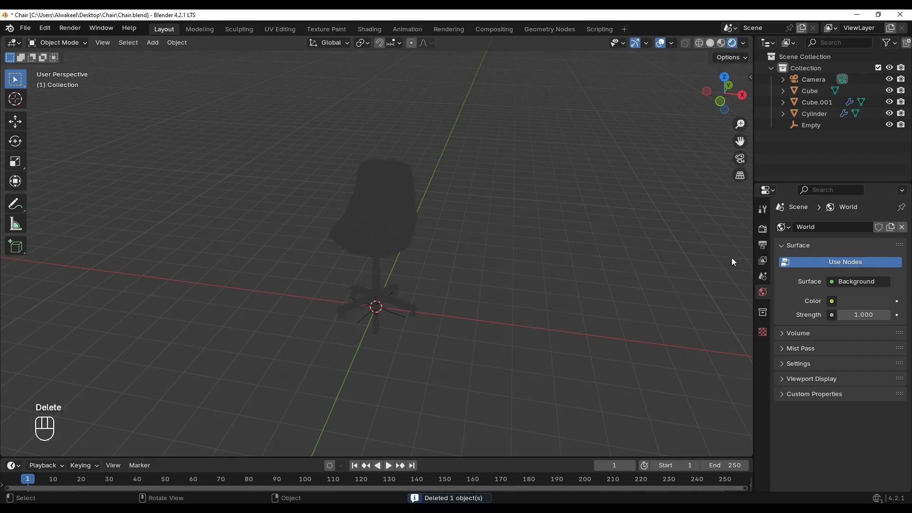
Use an Environment Texture as the world background colour and load the studio_small HDRI image
{"action": "left_click", "coordinate": [832, 301]}
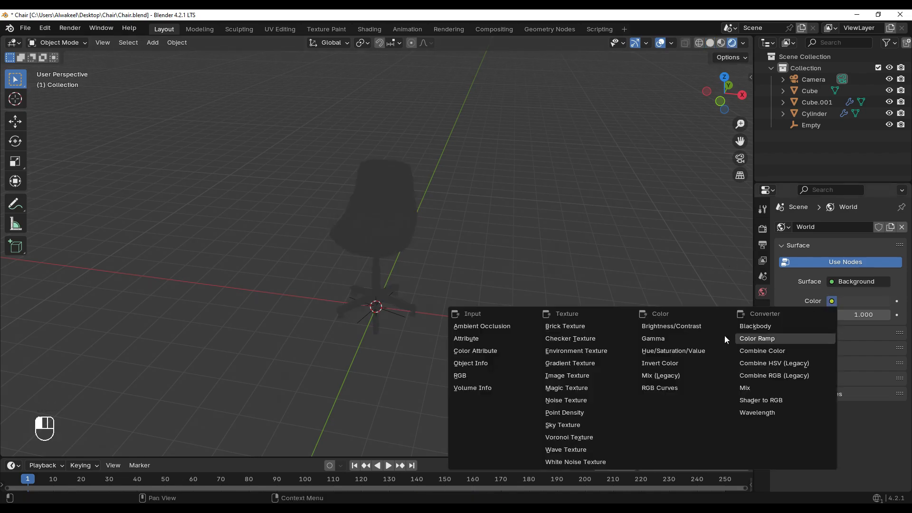
{"action": "left_click", "coordinate": [584, 352]}
{"action": "left_click", "coordinate": [861, 315]}
{"action": "double_click", "coordinate": [349, 161]}
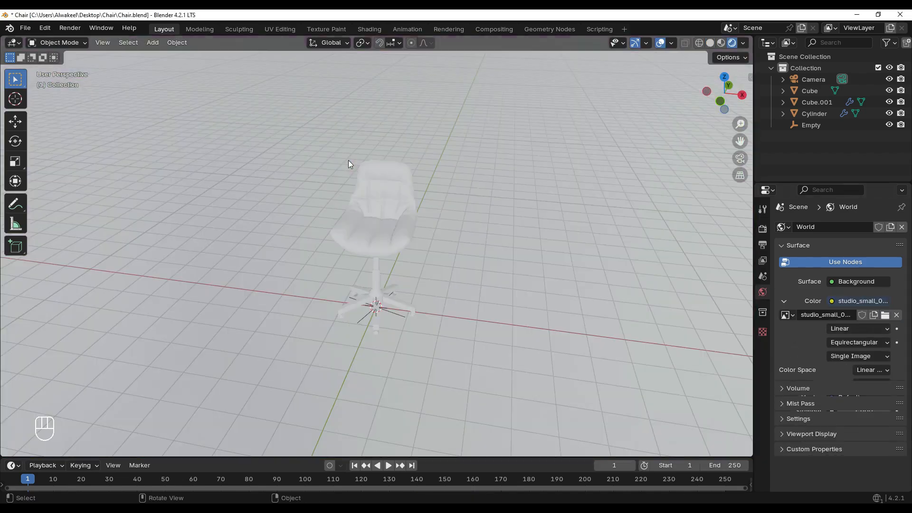
{"action": "scroll", "coordinate": [418, 234], "scroll_direction": "up", "scroll_amount": 3}
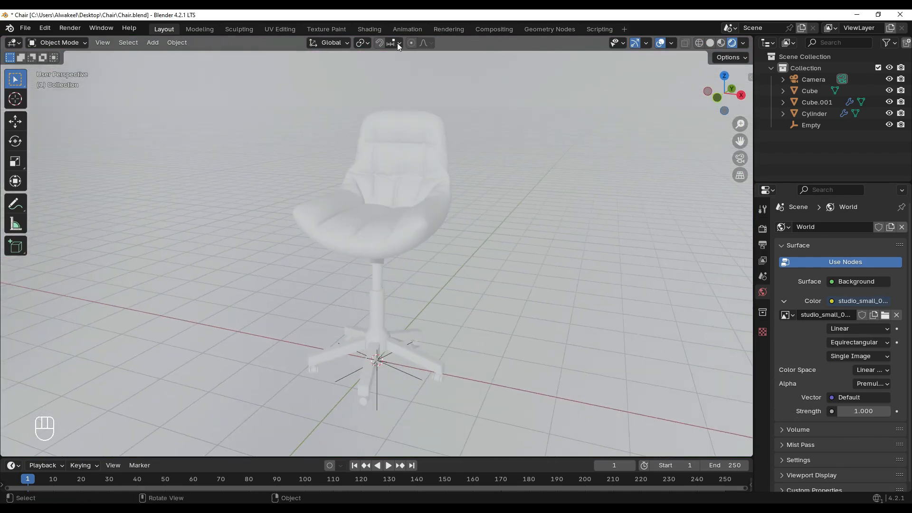
Switch to the Shading workspace, select the chair seat and set the viewport to Rendered shading
{"action": "left_click", "coordinate": [369, 29]}
{"action": "left_click", "coordinate": [451, 144]}
{"action": "scroll", "coordinate": [449, 165], "scroll_direction": "up", "scroll_amount": 3}
{"action": "middle_click_drag", "start_coordinate": [449, 164], "coordinate": [544, 158]}
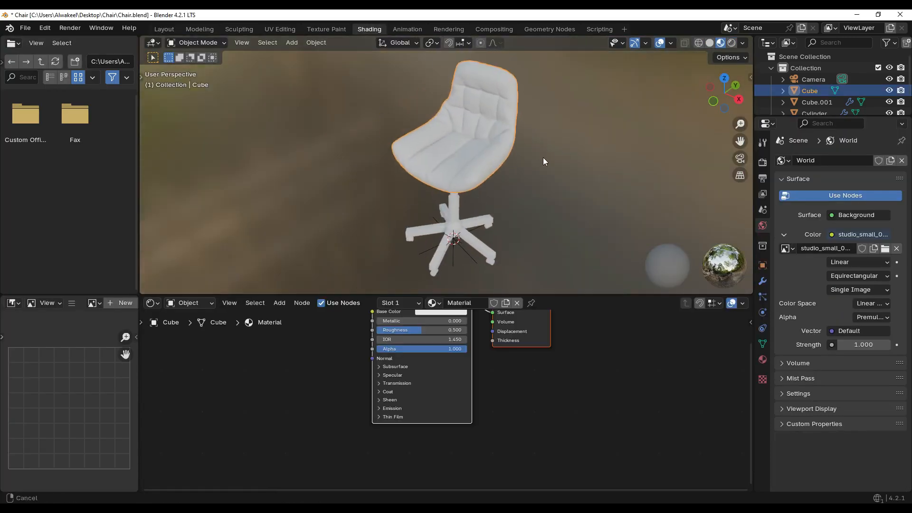
{"action": "left_click", "coordinate": [732, 43]}
{"action": "scroll", "coordinate": [521, 147], "scroll_direction": "up", "scroll_amount": 1}
{"action": "scroll", "coordinate": [515, 147], "scroll_direction": "down", "scroll_amount": 1}
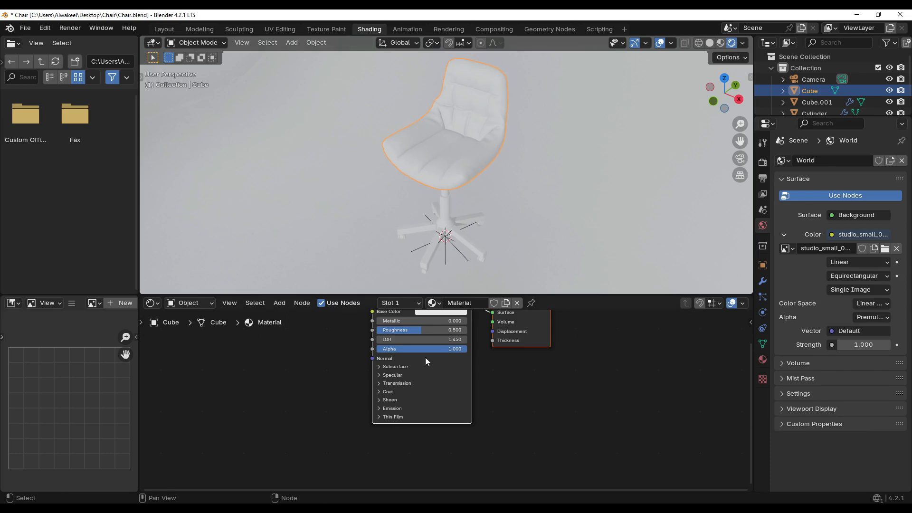
Set the base colour of the seat's material to a dark reddish leather brown
{"action": "scroll", "coordinate": [425, 357], "scroll_direction": "up", "scroll_amount": 2}
{"action": "left_click", "coordinate": [481, 357]}
{"action": "left_click_drag", "start_coordinate": [480, 239], "coordinate": [477, 244]}
{"action": "left_click_drag", "start_coordinate": [556, 163], "coordinate": [556, 207]}
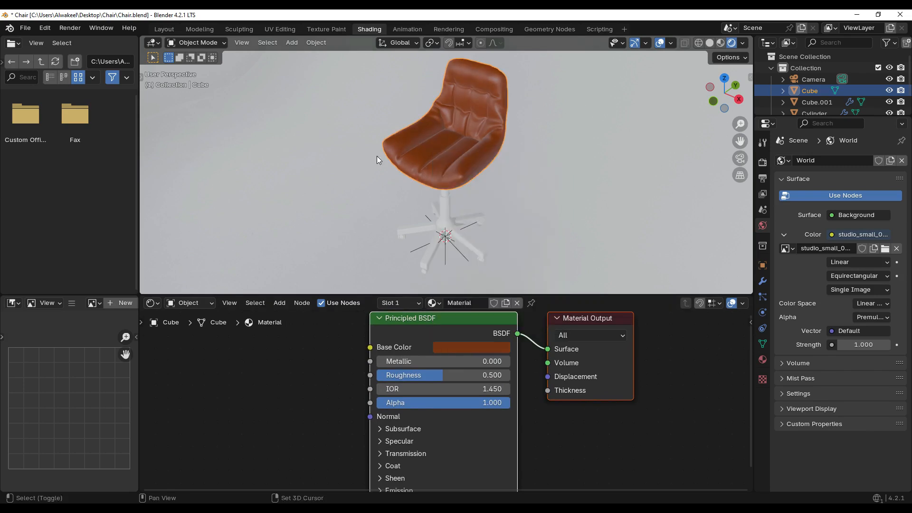
Set the seat material's Metallic to 0.183 and its Roughness to 0.389
{"action": "middle_click_drag", "start_coordinate": [378, 159], "coordinate": [351, 168], "text": "shift"}
{"action": "scroll", "coordinate": [407, 187], "scroll_direction": "up", "scroll_amount": 1}
{"action": "middle_click_drag", "start_coordinate": [407, 187], "coordinate": [422, 193], "text": "shift"}
{"action": "left_click_drag", "start_coordinate": [439, 361], "coordinate": [438, 361]}
{"action": "left_click_drag", "start_coordinate": [440, 375], "coordinate": [421, 375]}
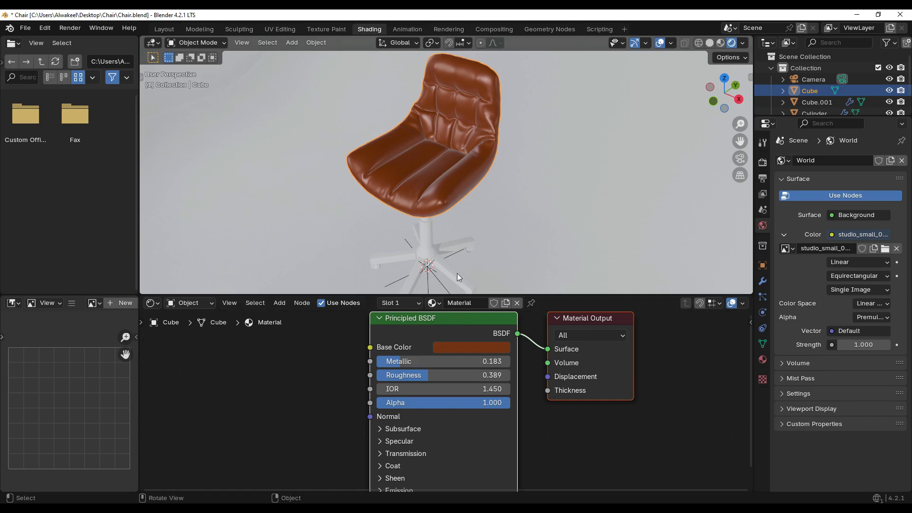
Add a new material to the chair's central column and set its base colour to dark grey
{"action": "middle_click_drag", "start_coordinate": [449, 157], "coordinate": [494, 194]}
{"action": "left_click", "coordinate": [466, 185]}
{"action": "left_click", "coordinate": [454, 302]}
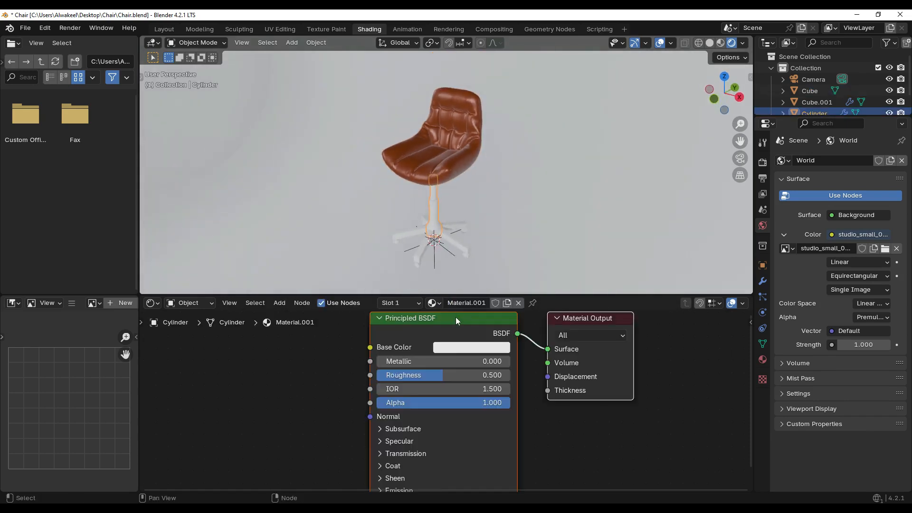
{"action": "left_click", "coordinate": [471, 347]}
{"action": "left_click_drag", "start_coordinate": [556, 173], "coordinate": [550, 206]}
{"action": "scroll", "coordinate": [458, 195], "scroll_direction": "up", "scroll_amount": 5}
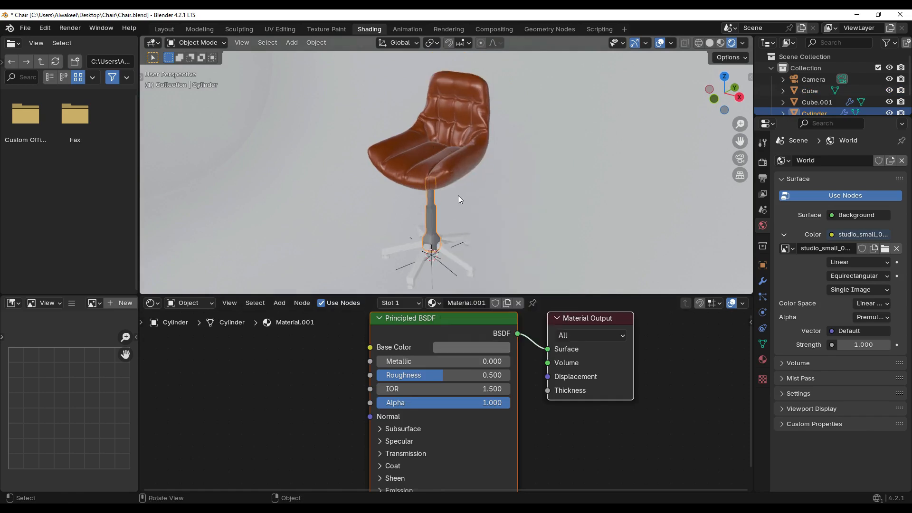
Set the column material's Metallic to 0.737 and its Roughness to 0.439
{"action": "left_click_drag", "start_coordinate": [399, 361], "coordinate": [434, 376]}
{"action": "scroll", "coordinate": [466, 250], "scroll_direction": "down", "scroll_amount": 3}
{"action": "scroll", "coordinate": [415, 253], "scroll_direction": "up", "scroll_amount": 2}
Assign the column's dark grey material, Material.001, to the five-legged base as well
{"action": "left_click", "coordinate": [428, 259]}
{"action": "left_click", "coordinate": [429, 304]}
{"action": "left_click", "coordinate": [450, 330]}
{"action": "scroll", "coordinate": [524, 143], "scroll_direction": "down", "scroll_amount": 3}
{"action": "middle_click_drag", "start_coordinate": [523, 142], "coordinate": [475, 147]}
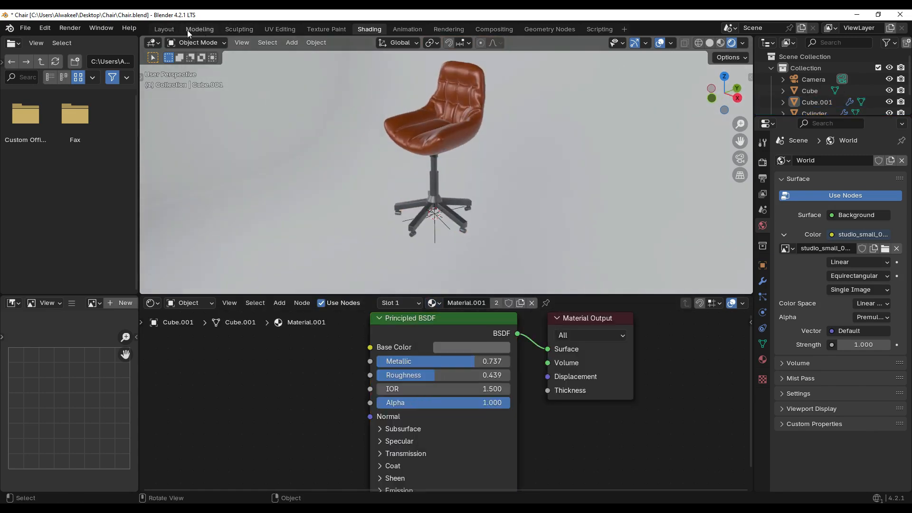
Return to the Layout workspace, look through the camera and hide the viewport overlays
{"action": "left_click", "coordinate": [166, 30]}
{"action": "key", "text": "KP_0"}
{"action": "key", "text": "shift+alt+z"}
{"action": "middle_click_drag", "start_coordinate": [409, 205], "coordinate": [409, 209], "text": "shift"}
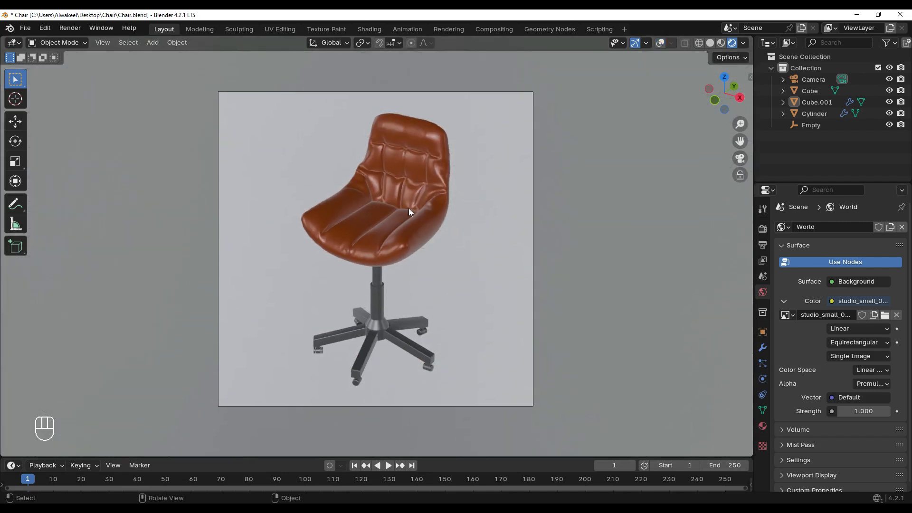
Set the render engine to Cycles and the maximum render samples to 30
{"action": "left_click", "coordinate": [762, 228]}
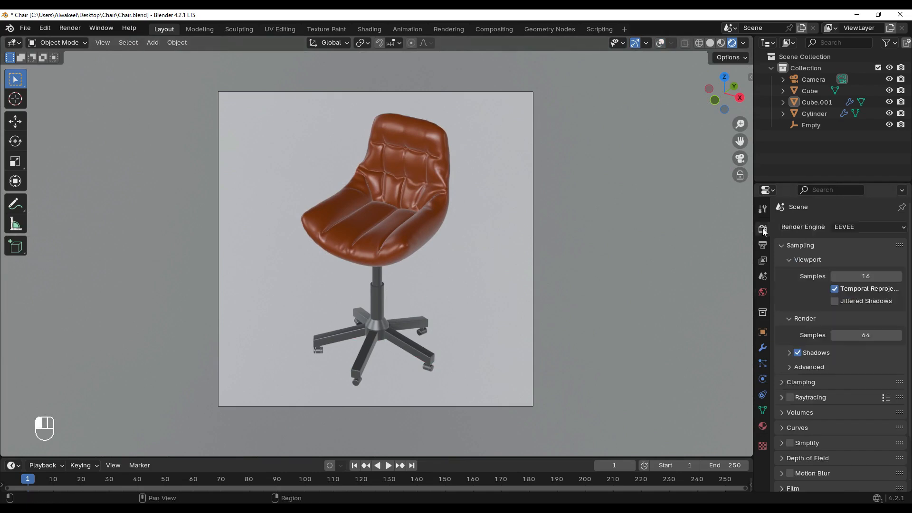
{"action": "left_click", "coordinate": [860, 226]}
{"action": "left_click", "coordinate": [846, 265]}
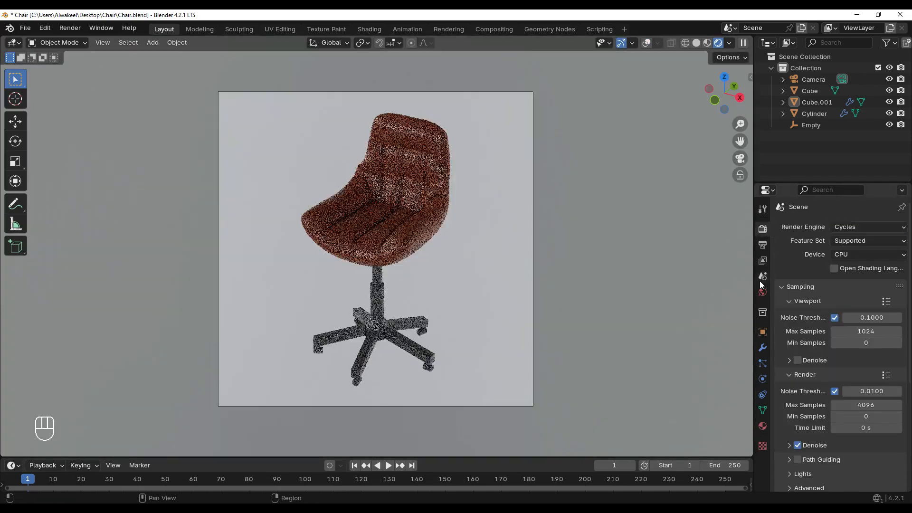
{"action": "scroll", "coordinate": [829, 273], "scroll_direction": "down", "scroll_amount": 3}
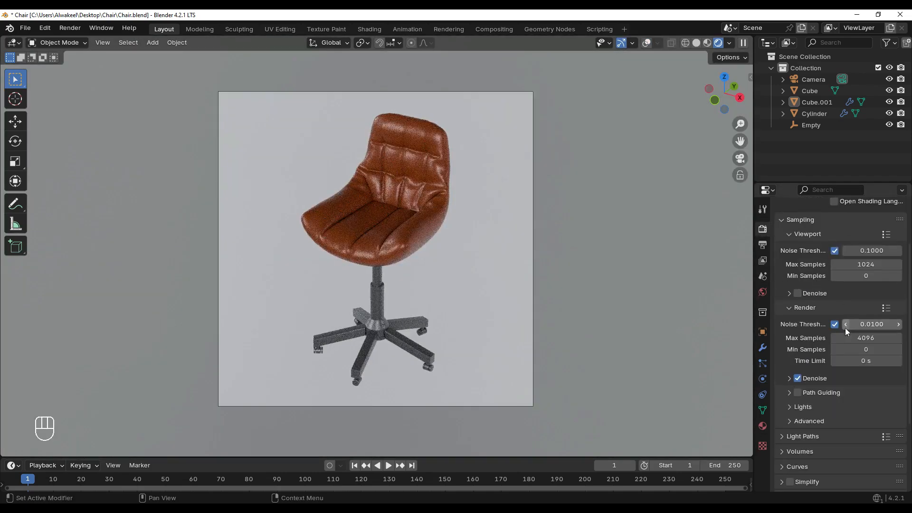
{"action": "scroll", "coordinate": [846, 340], "scroll_direction": "down", "scroll_amount": 1}
{"action": "left_click", "coordinate": [853, 318]}
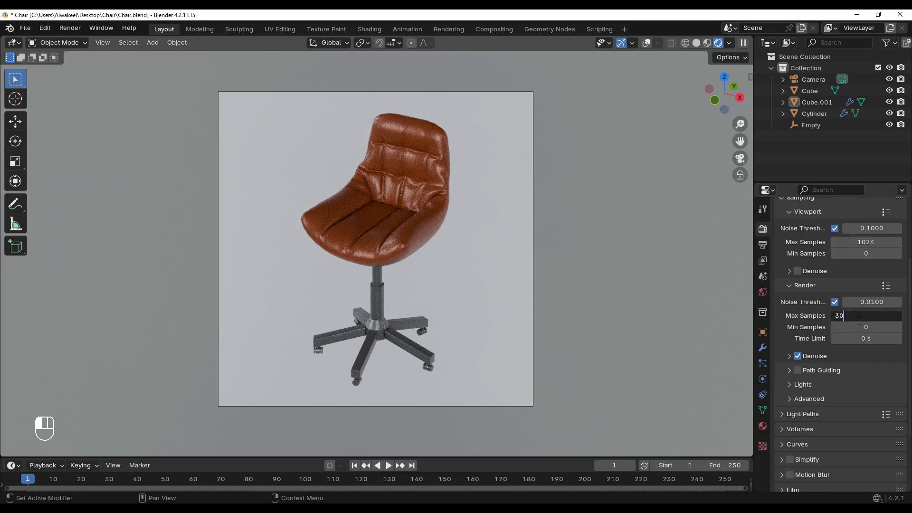
Set the colour management view transform to Filmic and the look to High Contrast
{"action": "scroll", "coordinate": [814, 358], "scroll_direction": "down", "scroll_amount": 4}
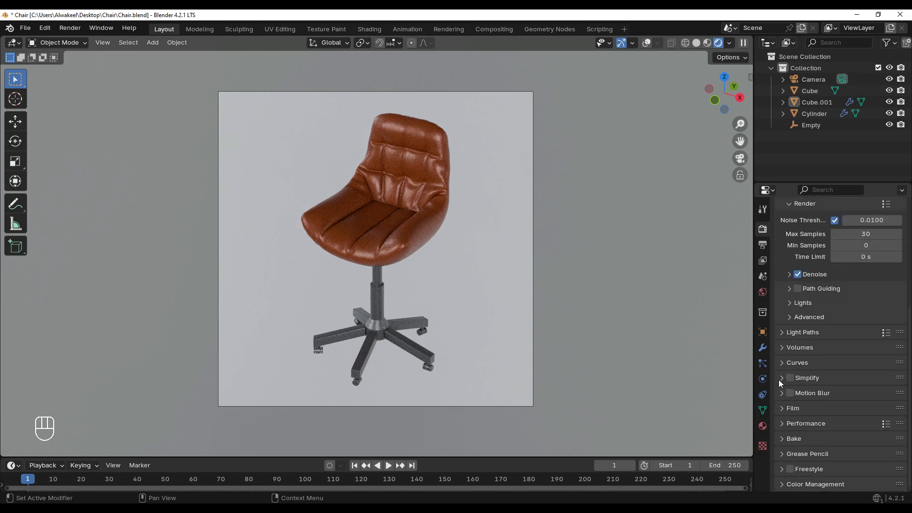
{"action": "left_click", "coordinate": [785, 484]}
{"action": "scroll", "coordinate": [814, 430], "scroll_direction": "down", "scroll_amount": 5}
{"action": "left_click", "coordinate": [861, 399]}
{"action": "left_click", "coordinate": [840, 436]}
{"action": "left_click", "coordinate": [861, 412]}
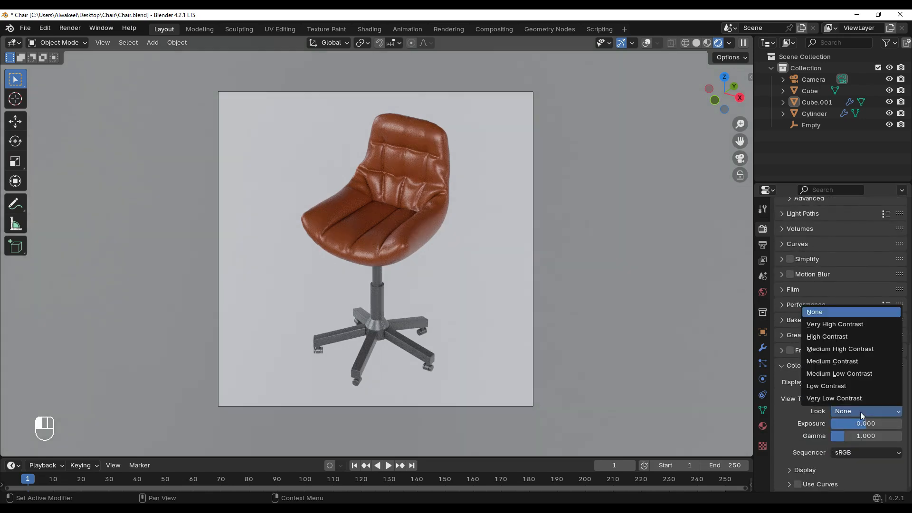
{"action": "left_click", "coordinate": [829, 337]}
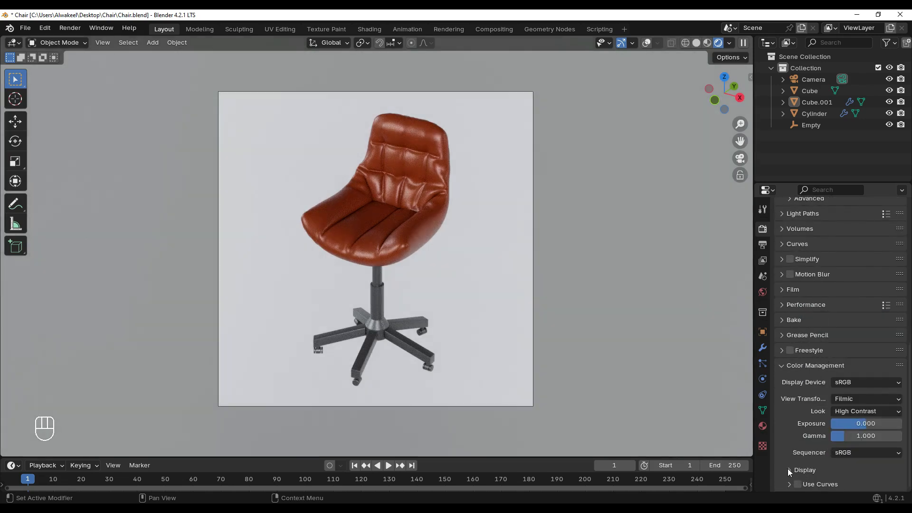
Render the camera view in a maximized render window and save the result as a PNG image named Chair
{"action": "key", "text": "F12"}
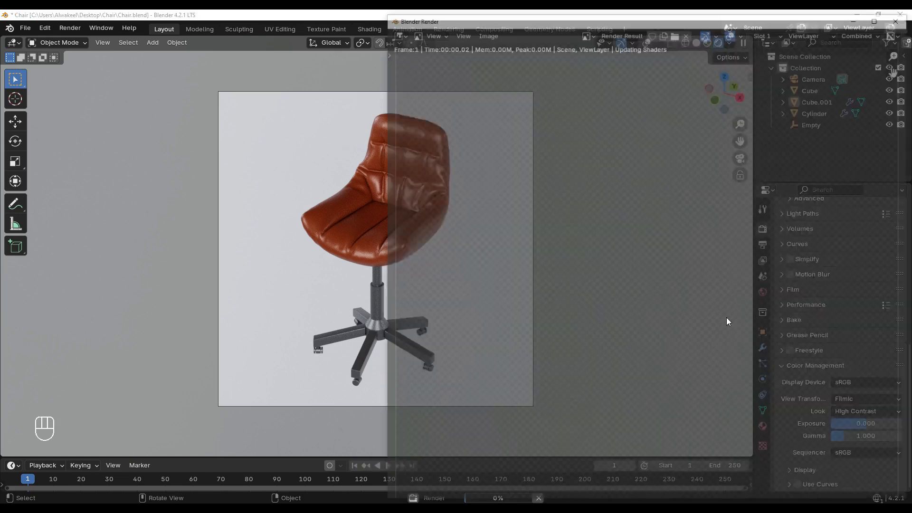
{"action": "left_click", "coordinate": [876, 19]}
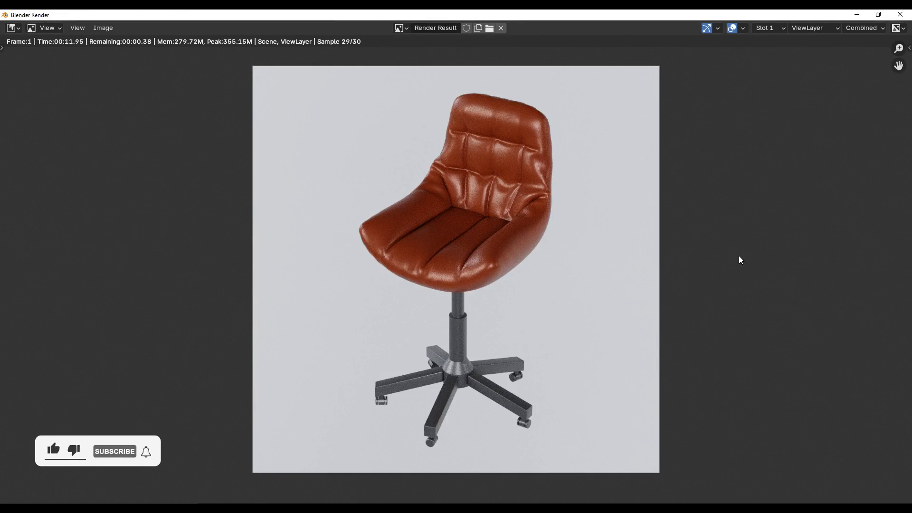
{"action": "left_click", "coordinate": [103, 27]}
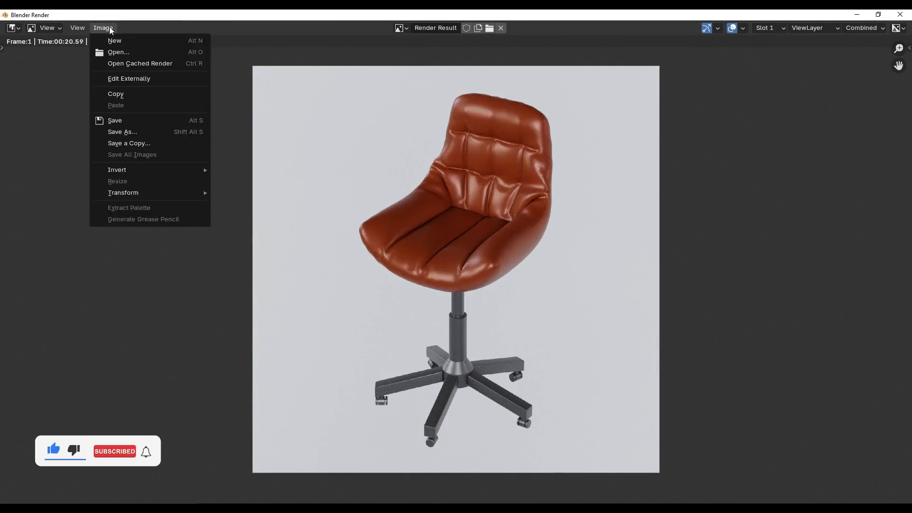
{"action": "left_click", "coordinate": [114, 132]}
{"action": "left_click", "coordinate": [345, 415]}
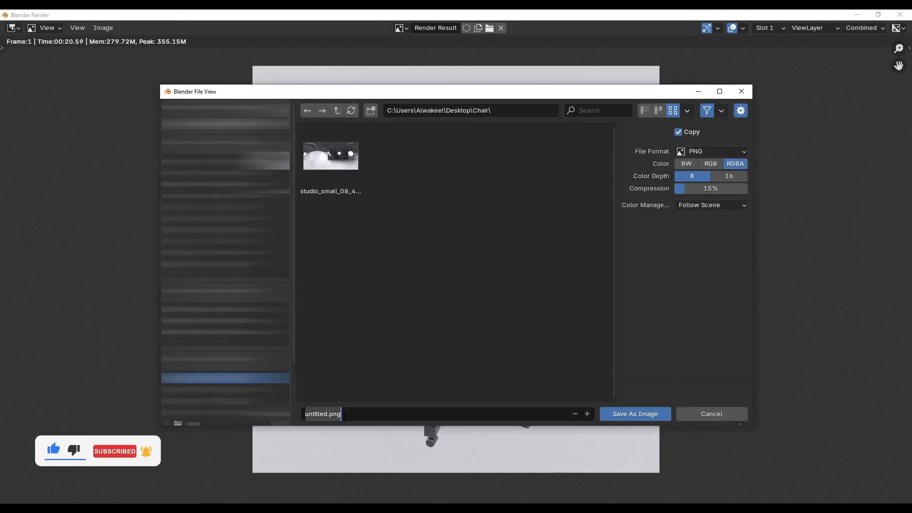
{"action": "type", "text": "Chair"}
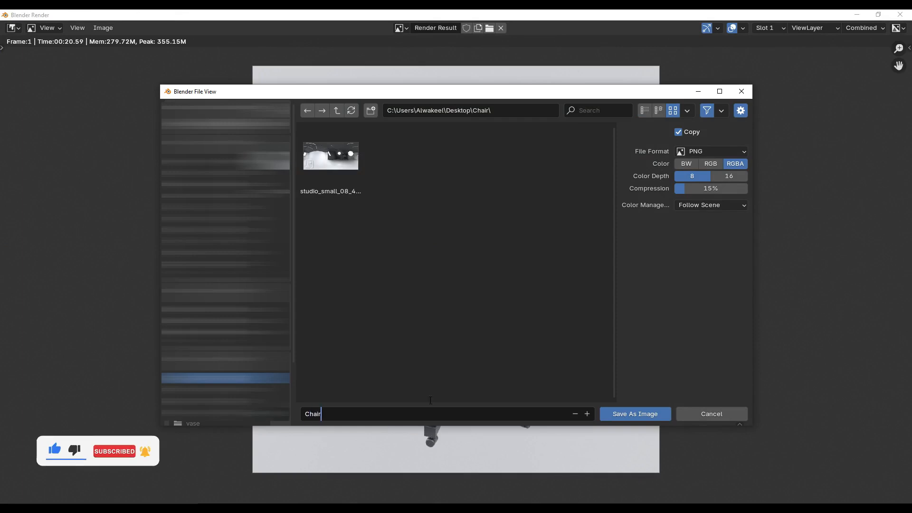